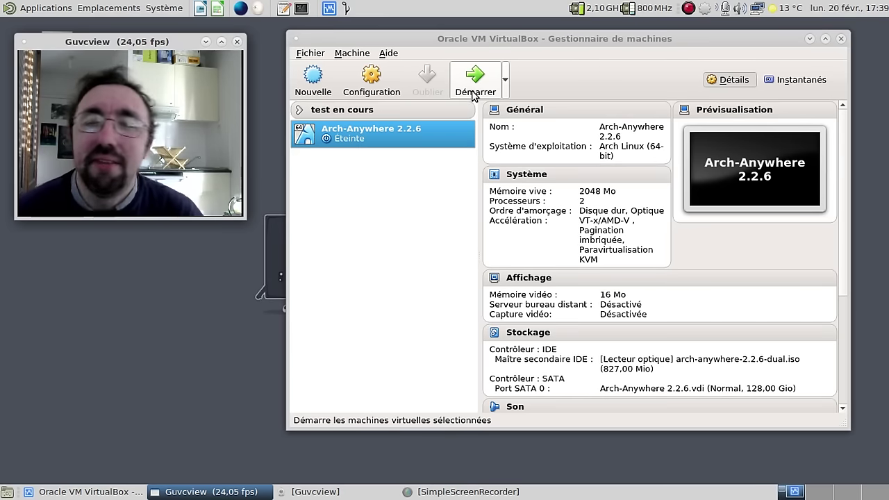
- Start the Arch-Anywhere 2.2.6 virtual machine and log in to the desktop with the account password
left_click(472, 95)
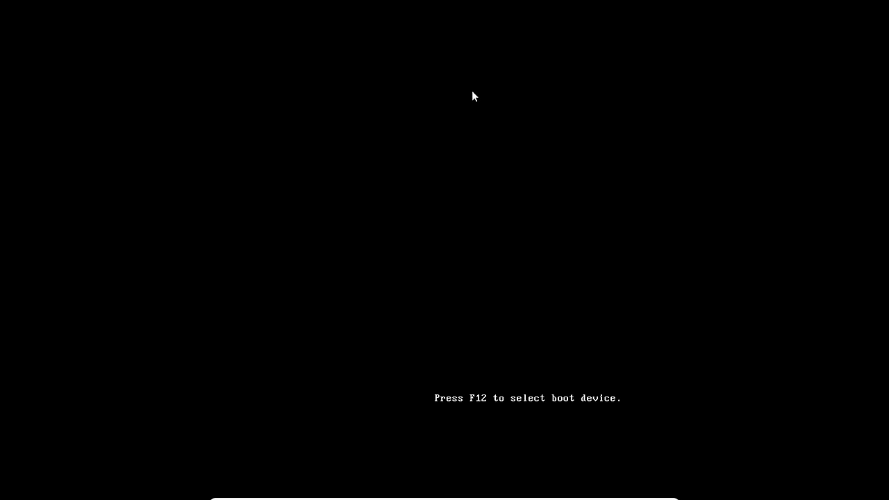
key("Return")
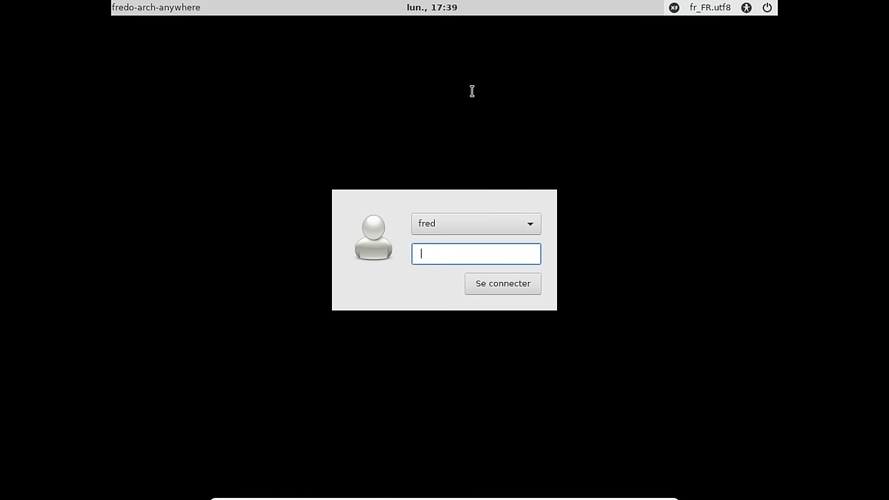
type("***")
key("BackSpace")
key("BackSpace")
key("BackSpace")
type("*******")
key("Return")
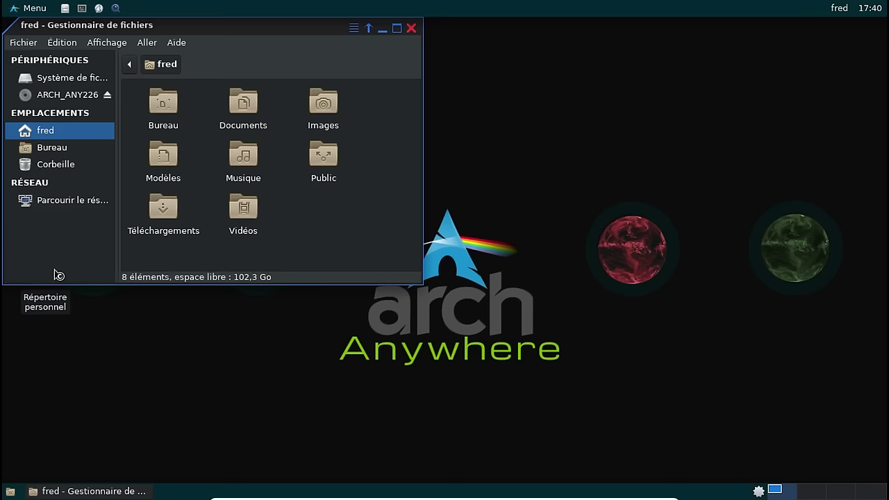
- Open the Téléchargements folder in the home directory and launch the graphical package manager
double_click(338, 240)
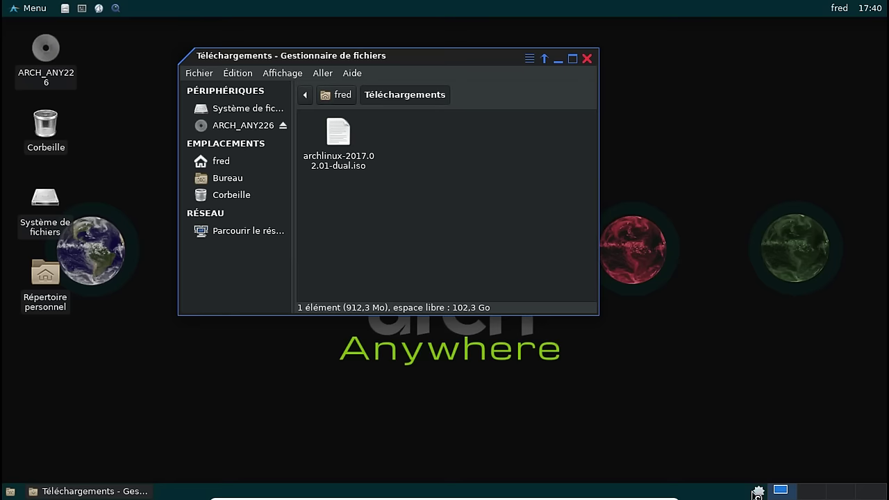
right_click(761, 491)
left_click(733, 460)
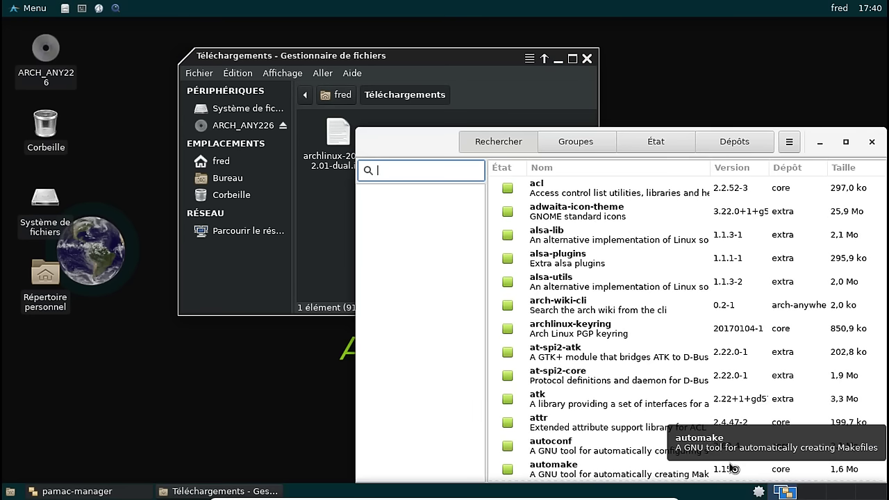
- Search for the git and archiso packages and mark both for installation
type("git")
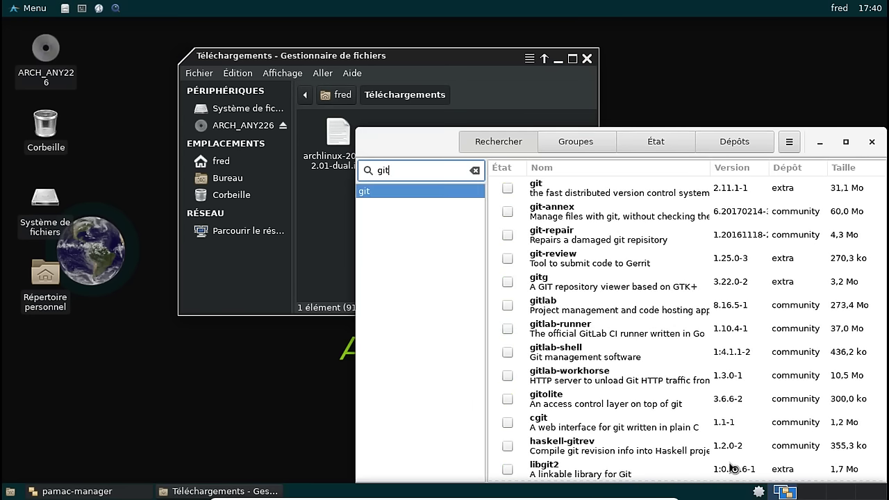
left_click(508, 188)
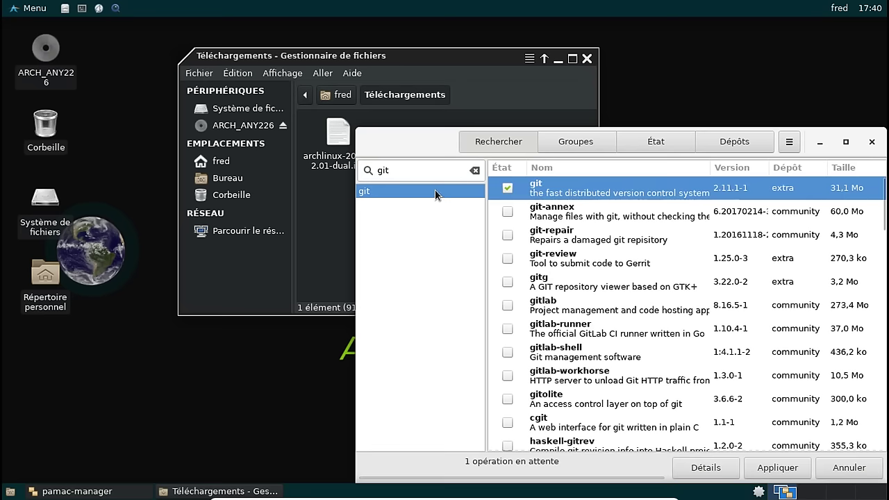
double_click(403, 172)
type("archiso")
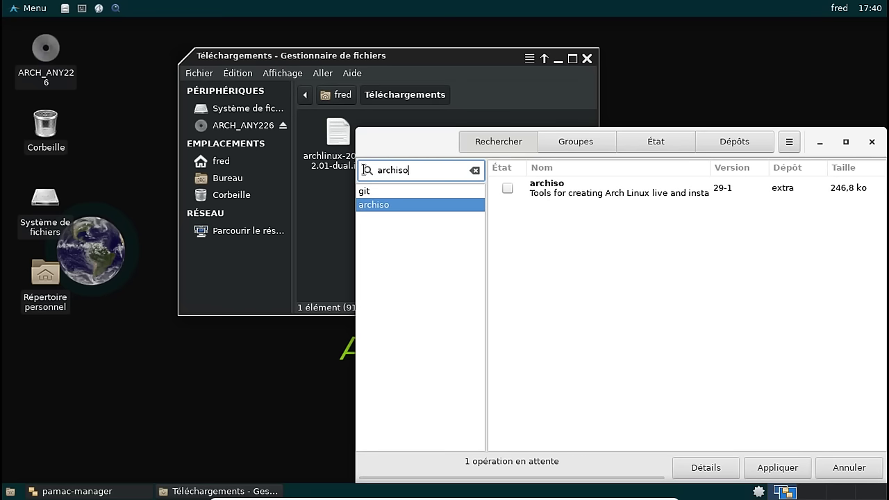
left_click(507, 188)
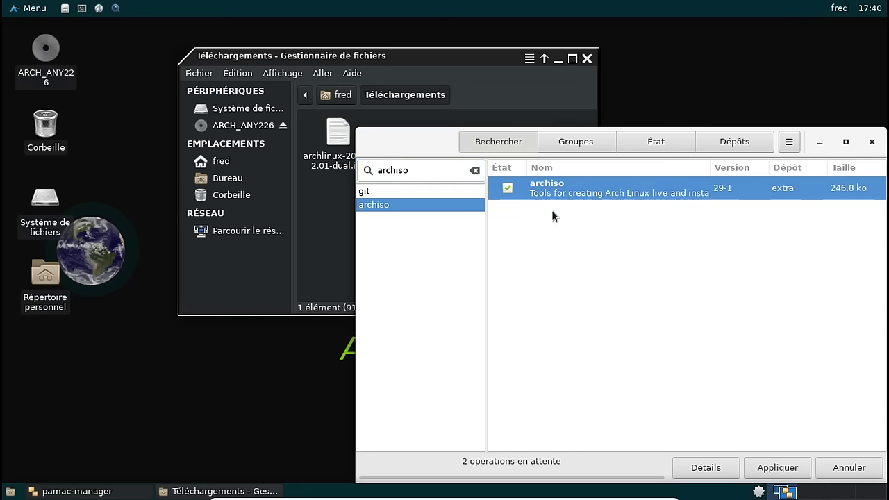
- Apply the pending package installations with the account password, follow the transaction details to completion, and close the package manager
left_click(764, 468)
left_click(783, 209)
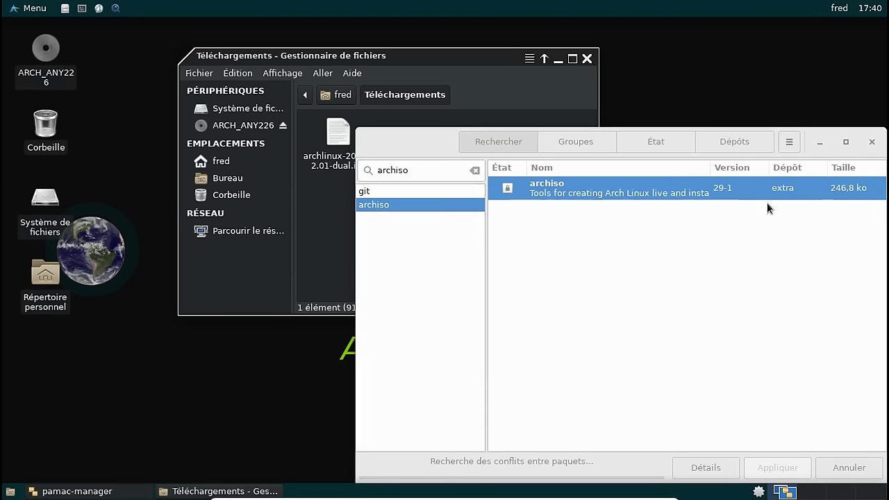
type("*********")
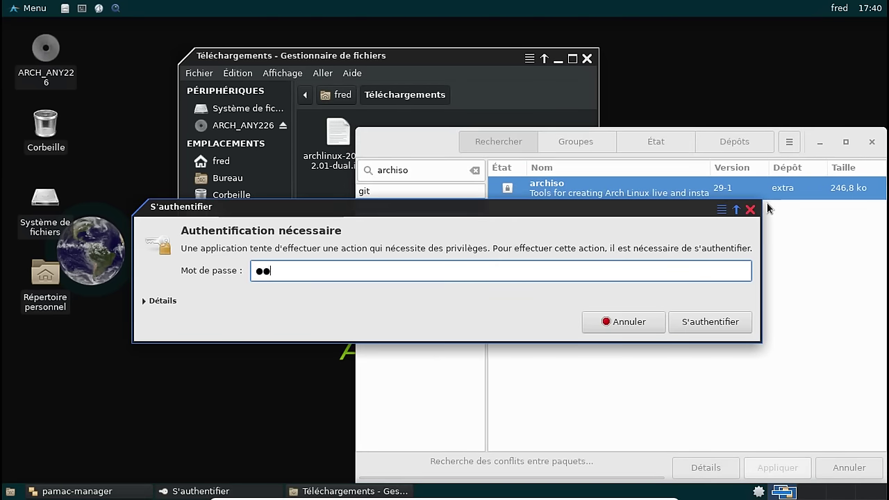
key("Return")
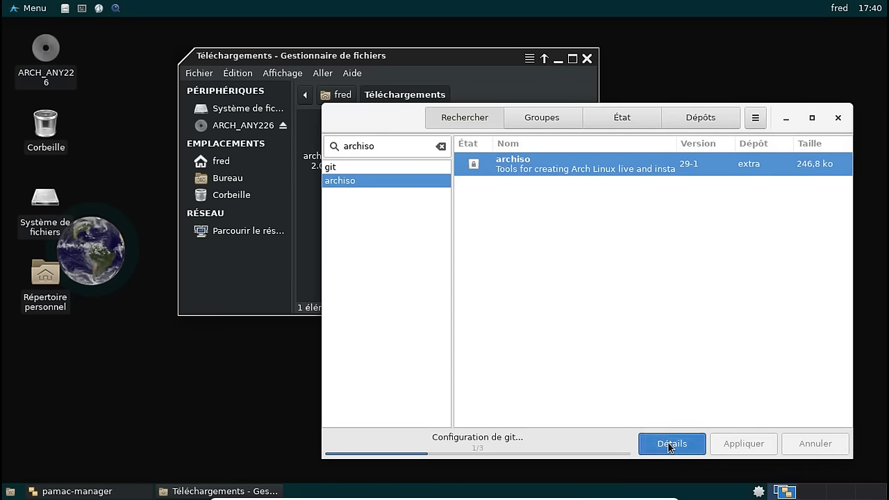
left_click(670, 444)
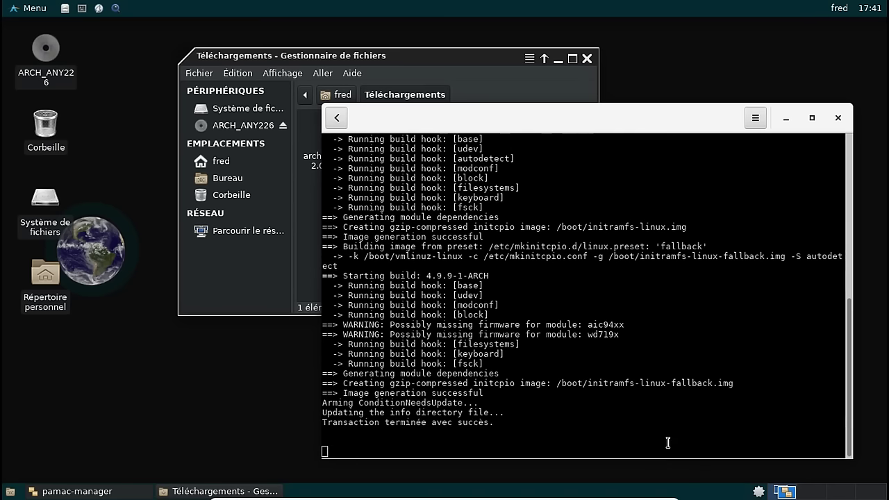
left_click(838, 118)
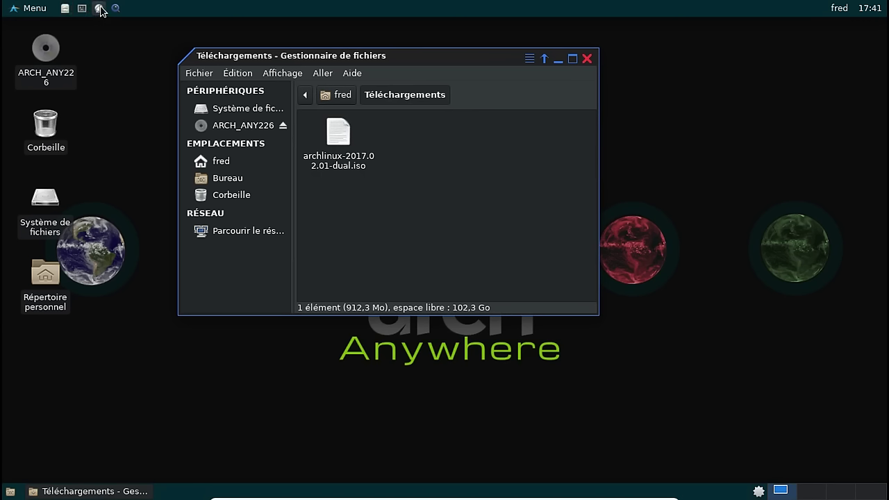
- Minimise the Téléchargements window and switch to Firefox, restoring its window from full size and closing the first-run tab
left_click(556, 62)
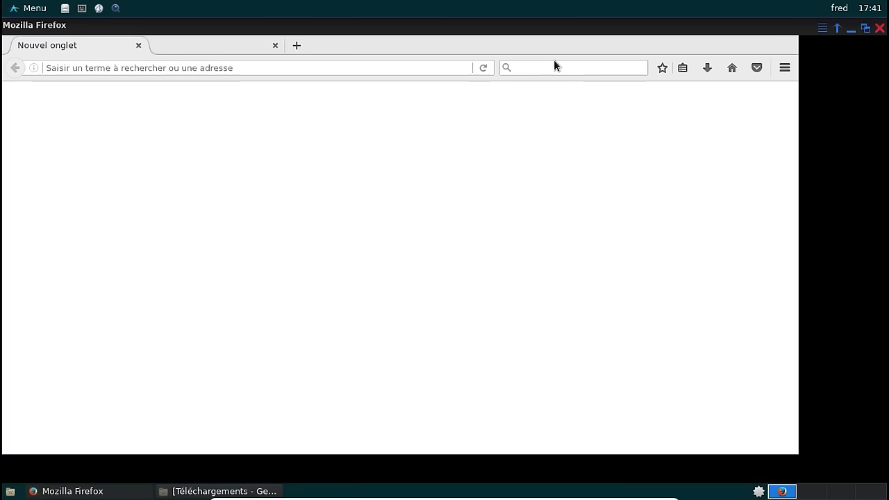
left_click(866, 29)
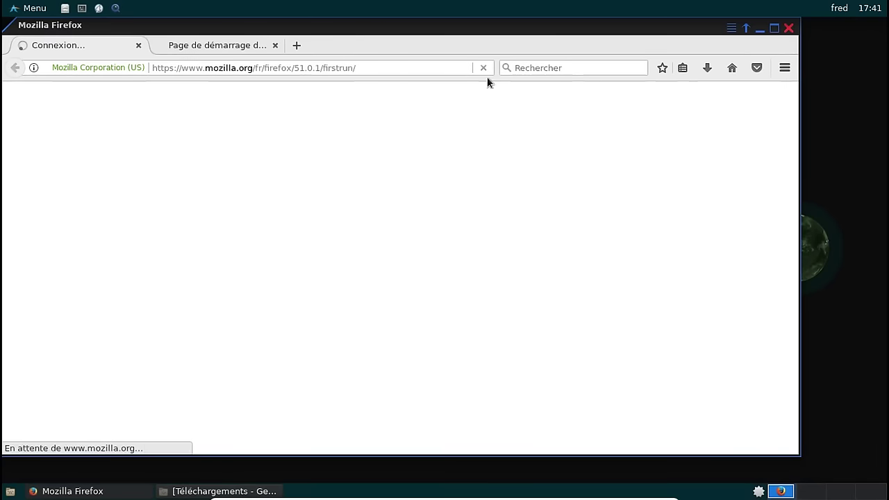
left_click(138, 46)
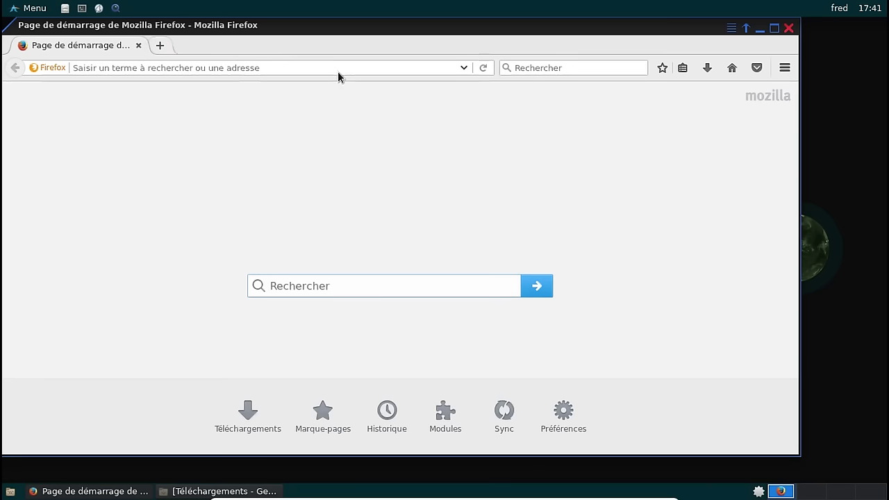
- Check the installed Firefox version in its About window, then close that window
left_click(781, 68)
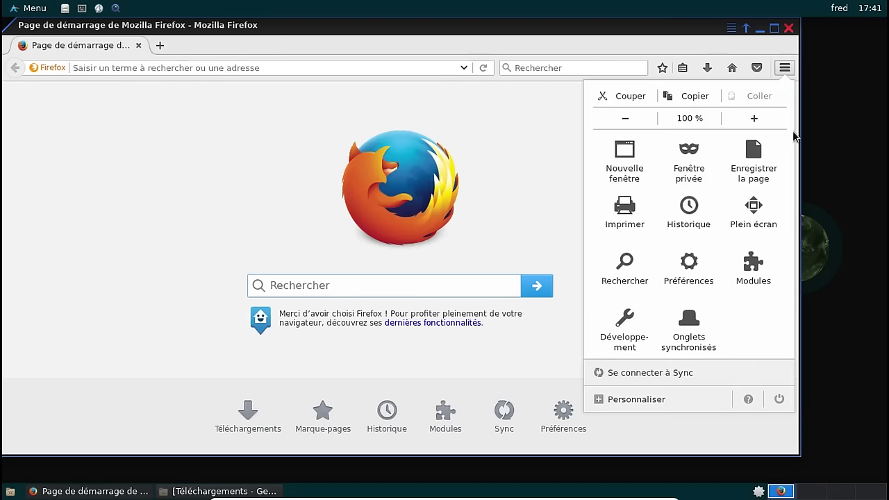
left_click(748, 400)
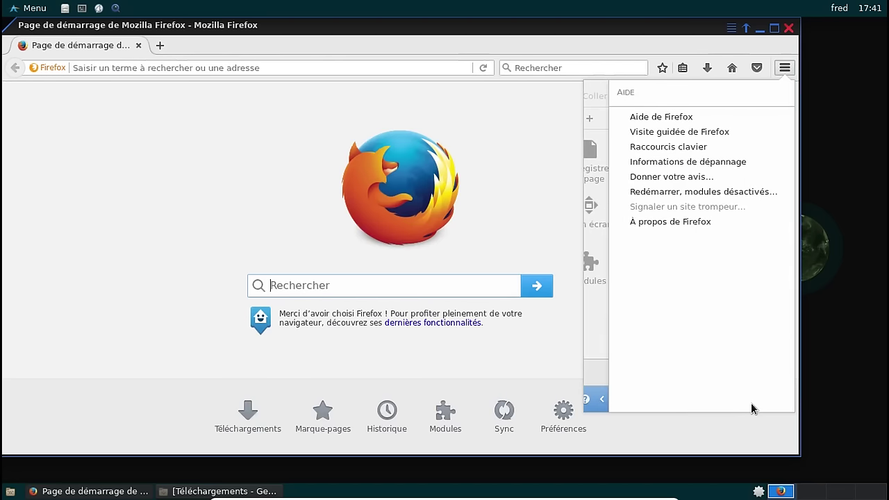
left_click(684, 222)
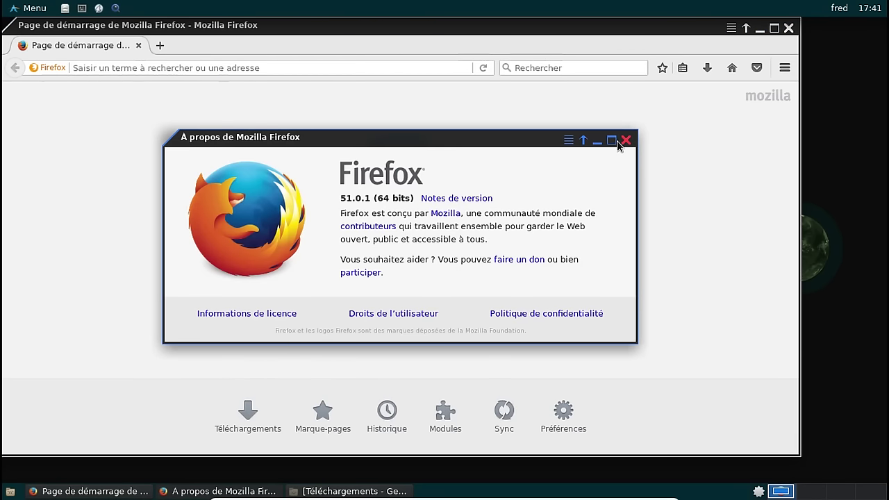
left_click(625, 141)
- Go to arch-anywhere.org and open its Git Project Page
left_click(239, 72)
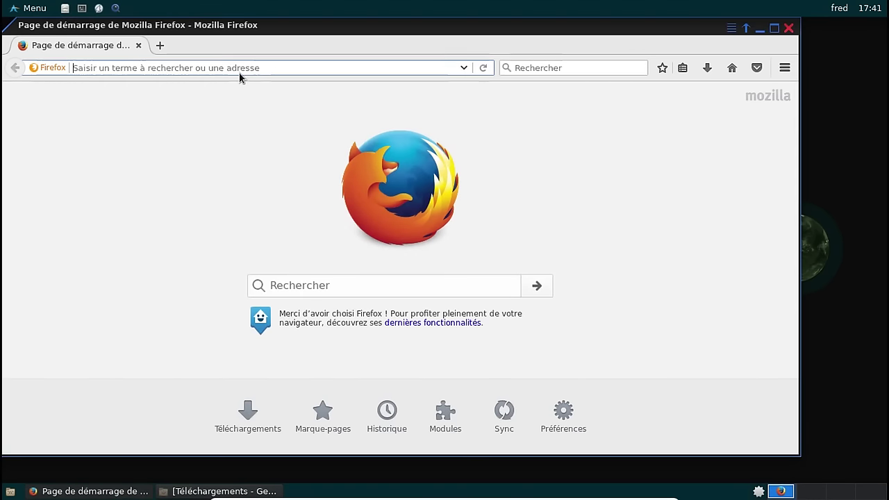
type("arch-anywh")
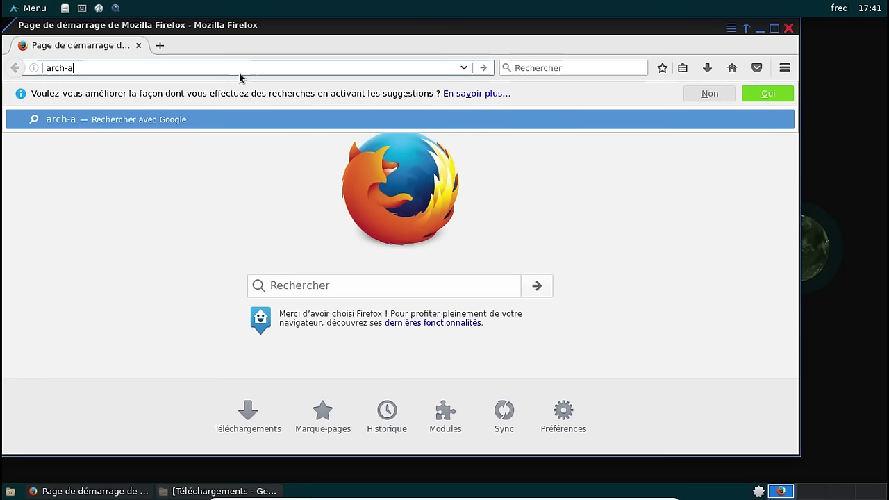
type("ere.org")
key("Return")
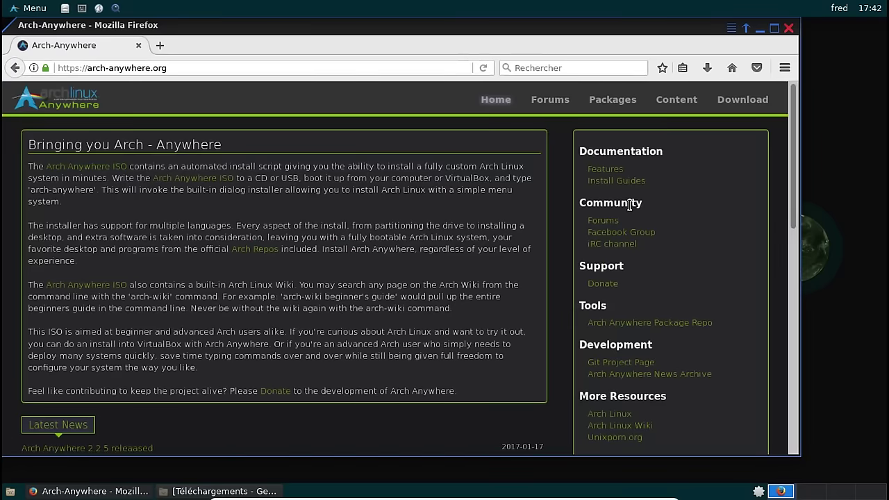
scroll(595, 279, "down", 3)
left_click(616, 216)
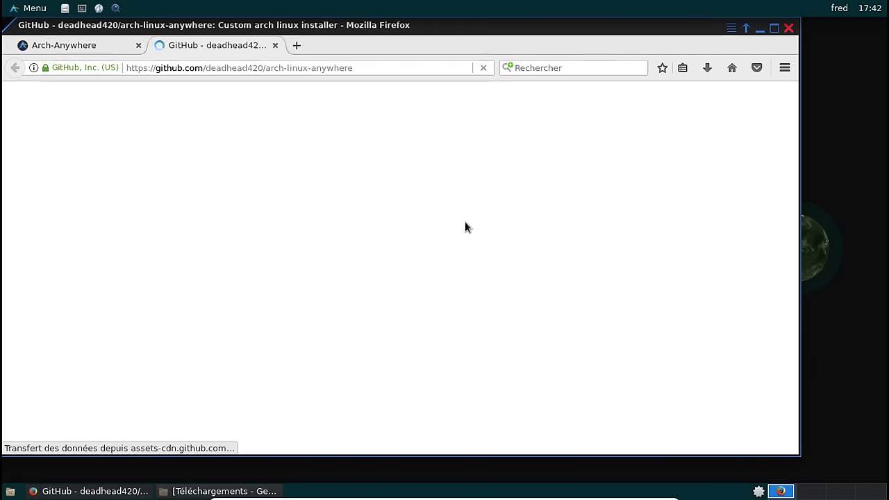
- Open the arch-linux-anywhere repository's commit history and look through the most recent commits on master
scroll(459, 218, "down", 3)
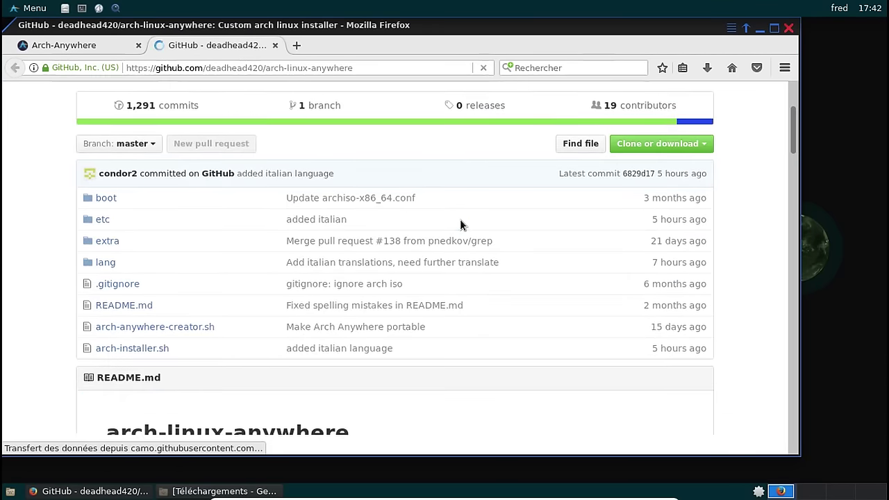
scroll(438, 221, "up", 1)
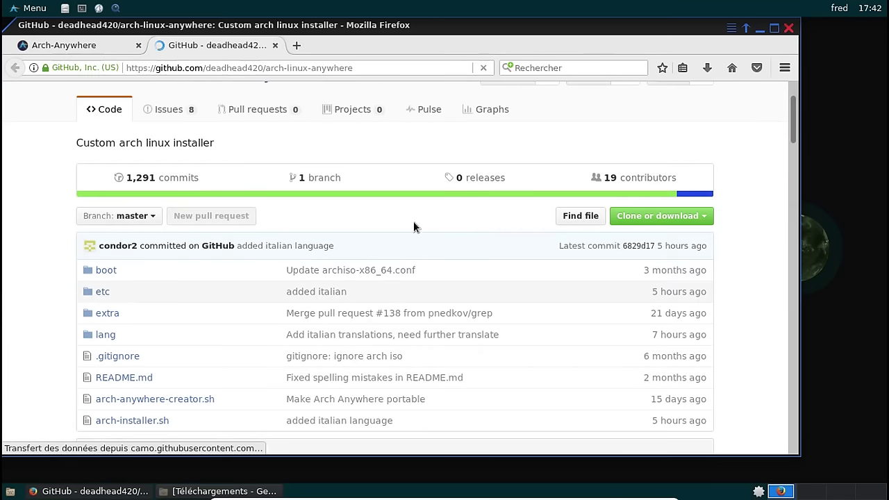
left_click(160, 179)
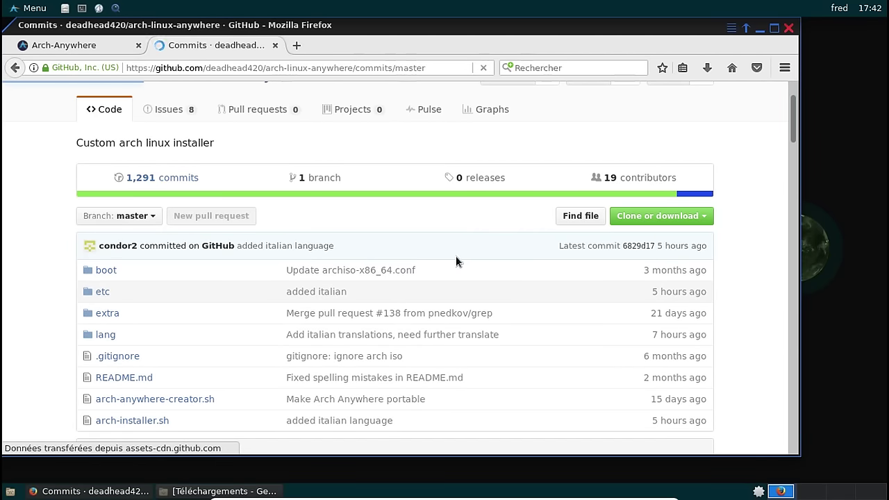
scroll(456, 261, "down", 6)
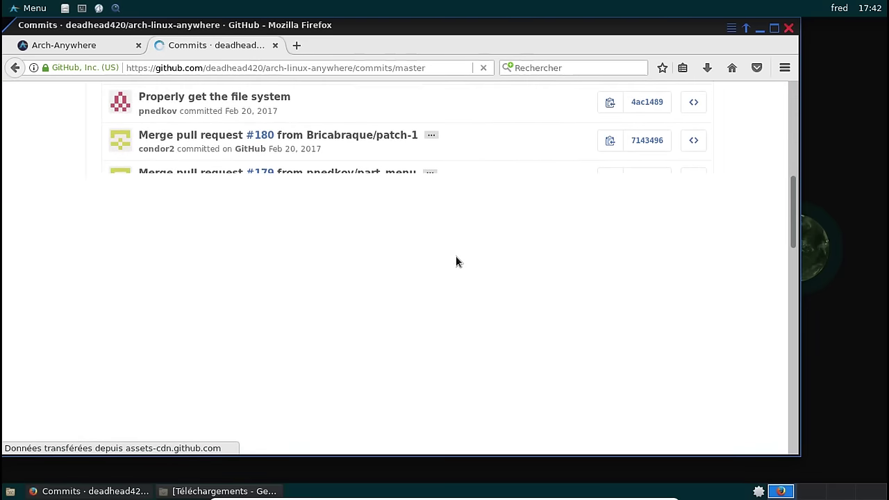
scroll(456, 261, "down", 3)
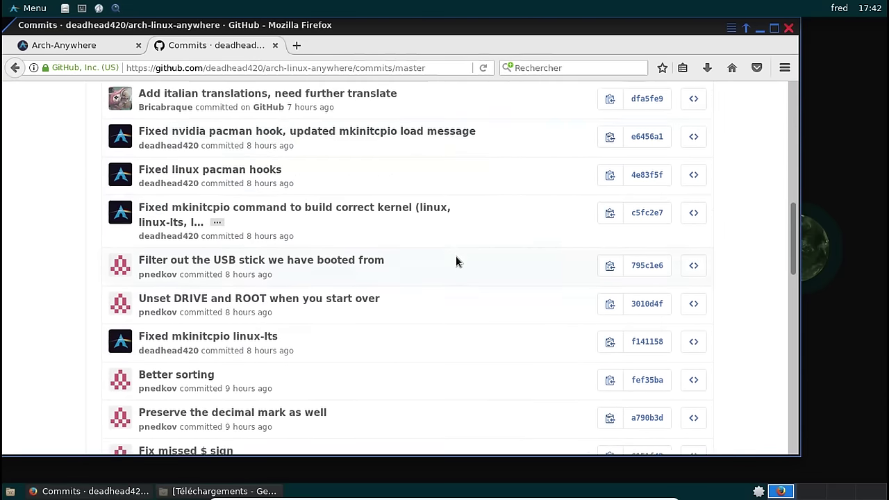
scroll(456, 261, "down", 12)
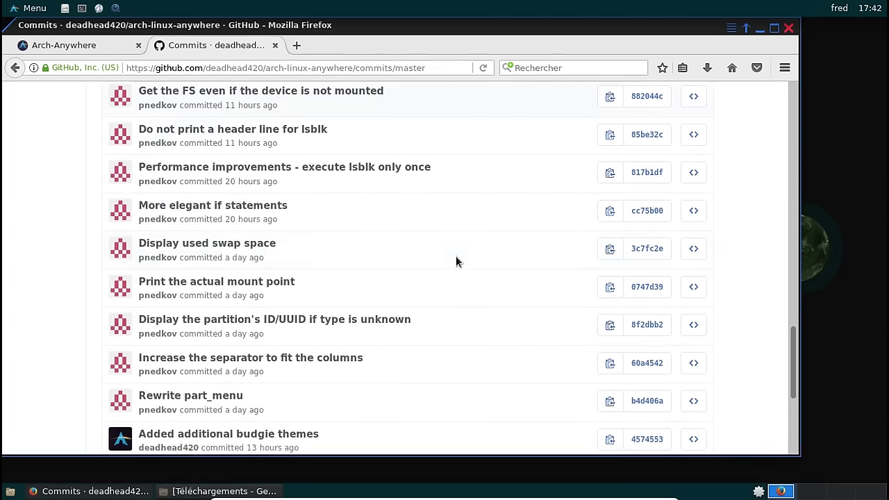
scroll(456, 261, "down", 5)
- Browse the older commits and open the commit "Added translation packages for firefox and thunderbird"
left_click(401, 352)
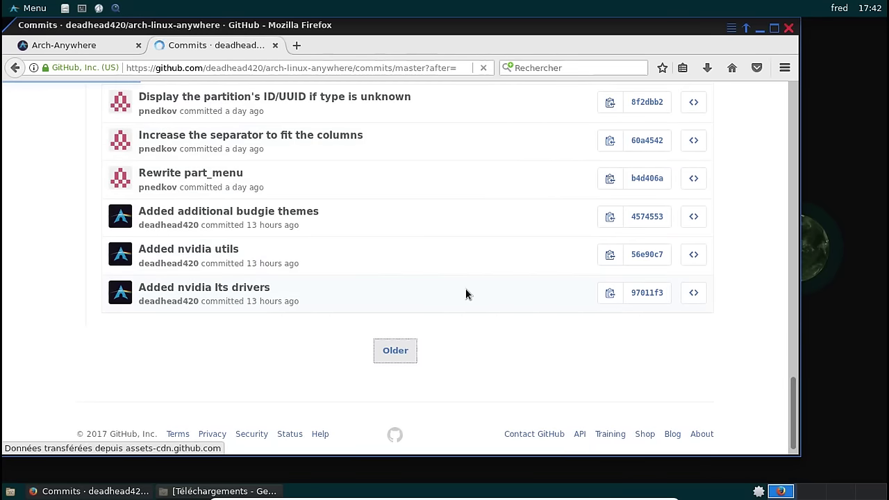
scroll(466, 294, "down", 3)
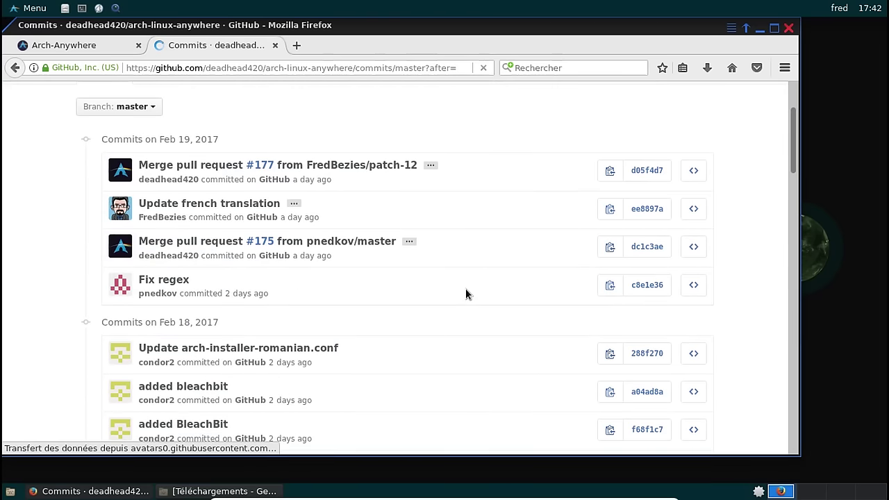
scroll(466, 293, "down", 10)
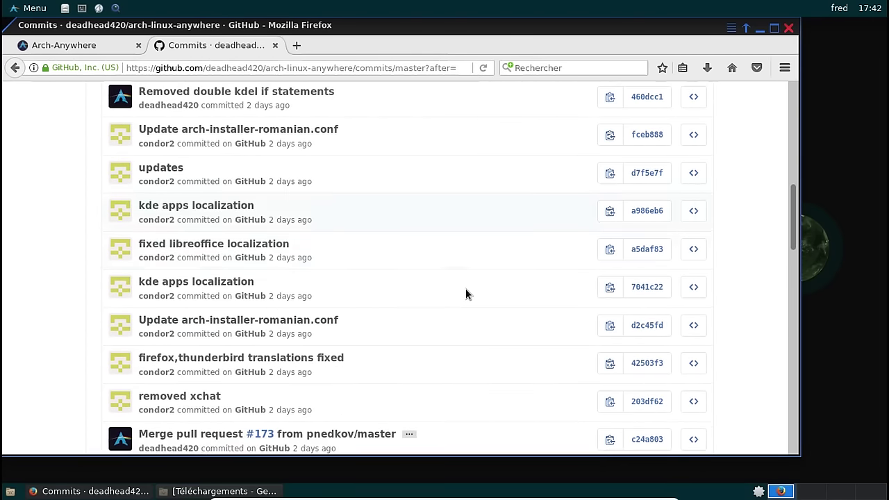
scroll(465, 293, "down", 8)
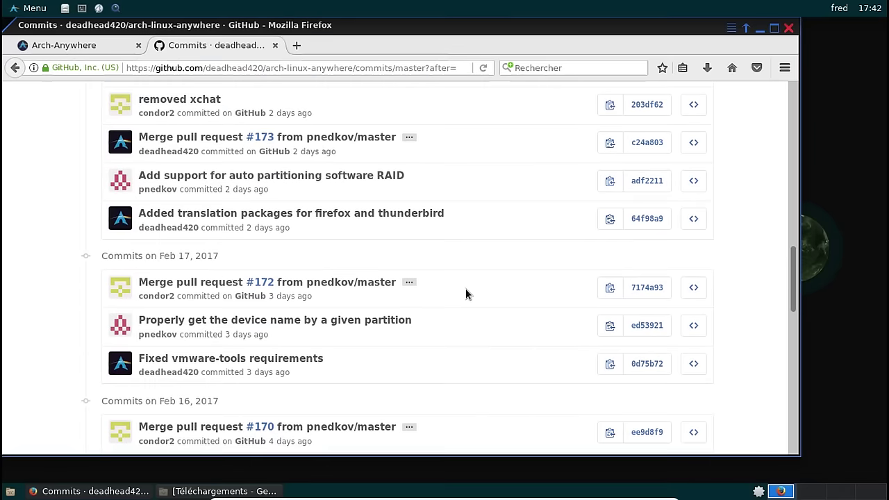
left_click(370, 219)
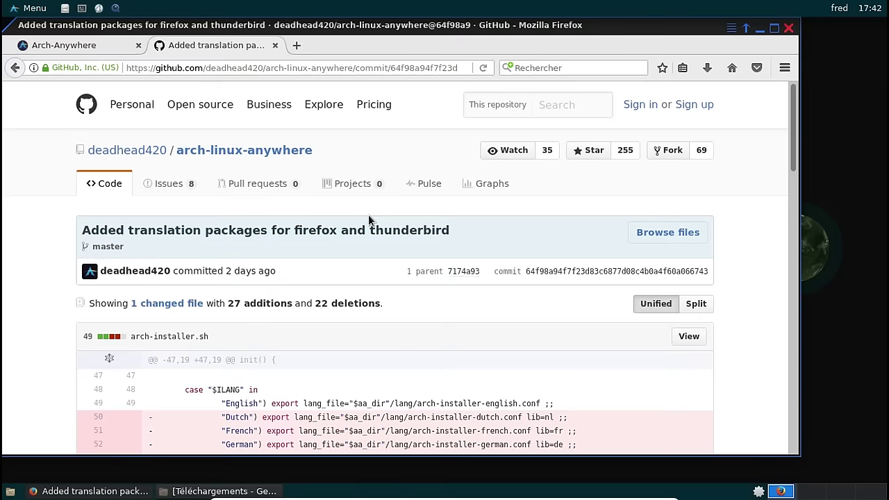
- Examine the arch-installer.sh changes in the commit that added the Firefox and Thunderbird translation packages
scroll(369, 216, "down", 6)
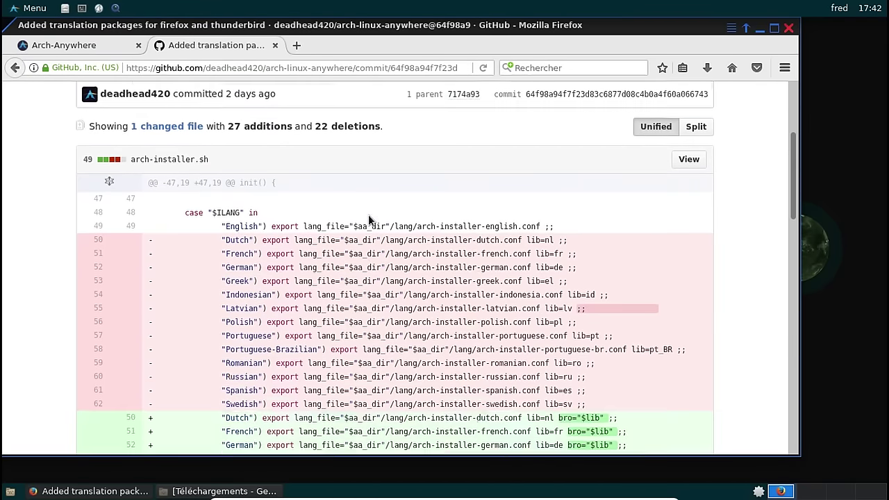
scroll(368, 215, "up", 2)
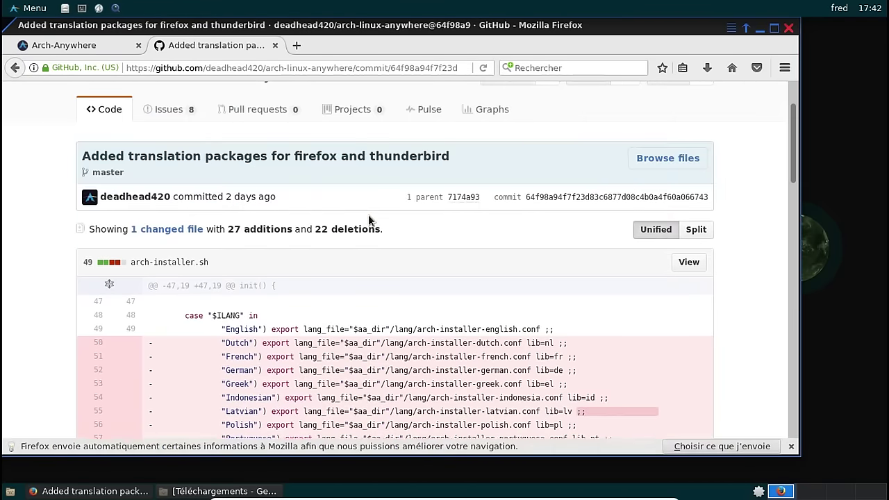
scroll(368, 214, "down", 2)
scroll(368, 215, "down", 10)
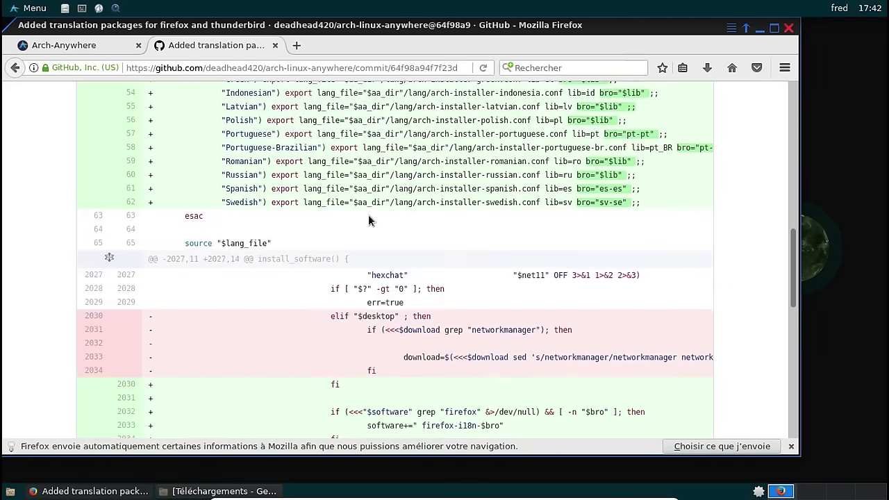
- Return to the master commit list and look through the older commits down to Feb 15, 2017
left_click(13, 67)
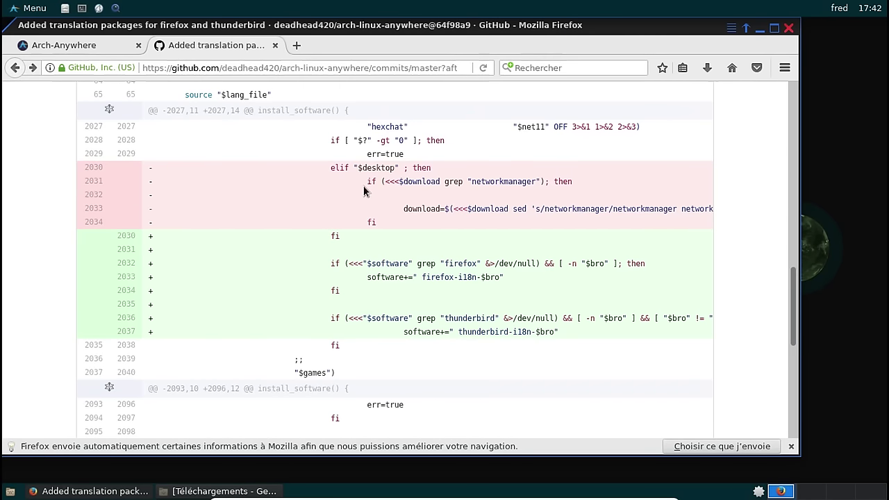
scroll(363, 185, "down", 3)
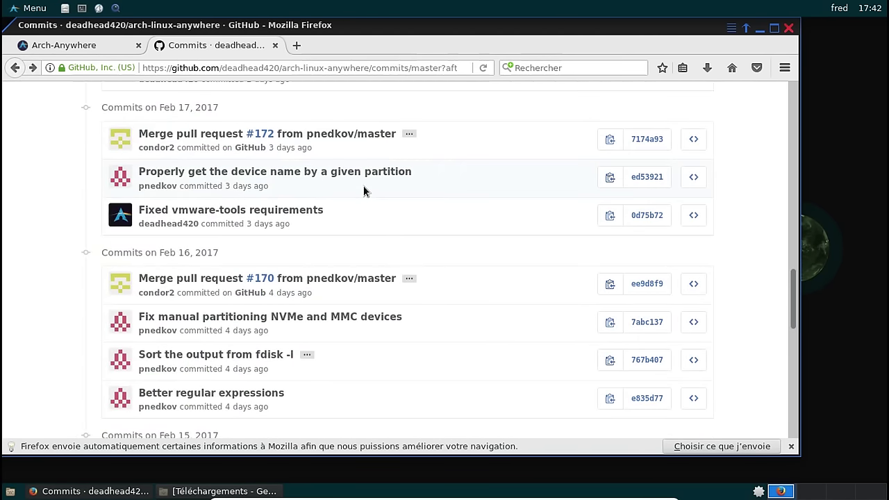
scroll(363, 186, "down", 5)
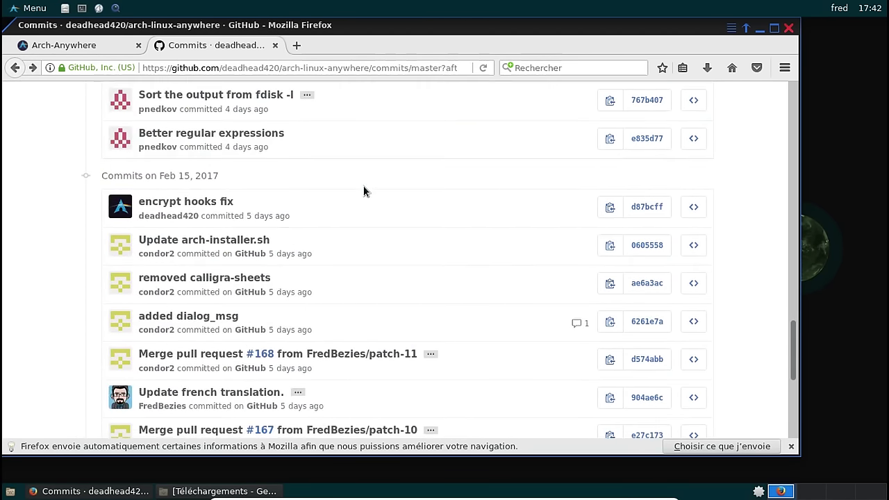
scroll(363, 186, "down", 2)
left_click(793, 100)
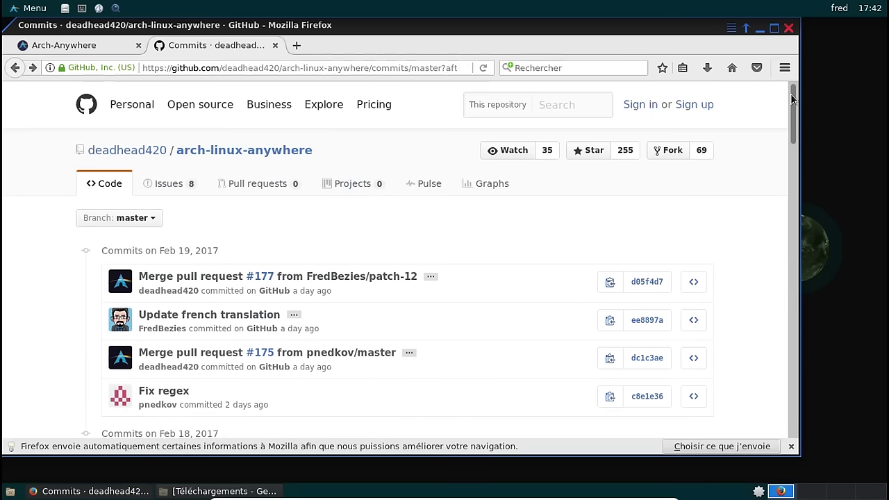
- List the repository's closed issues and open issue #171 about missing Firefox and Thunderbird translations
left_click(182, 184)
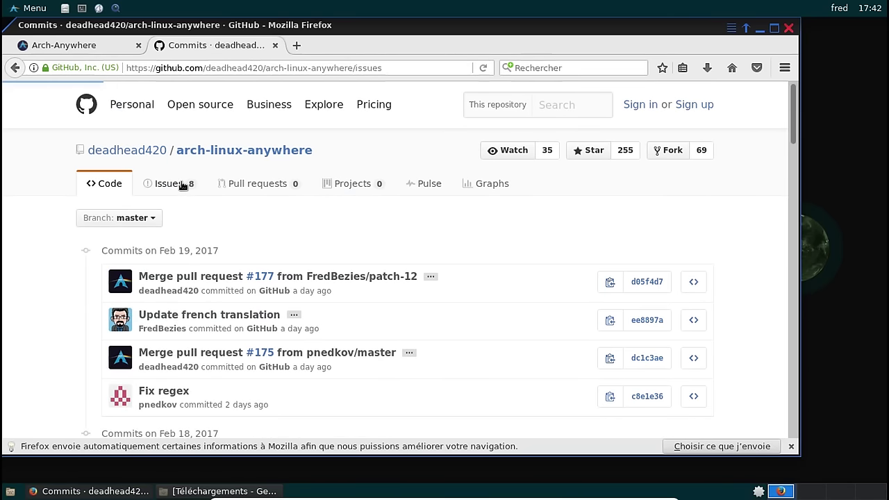
left_click(179, 260)
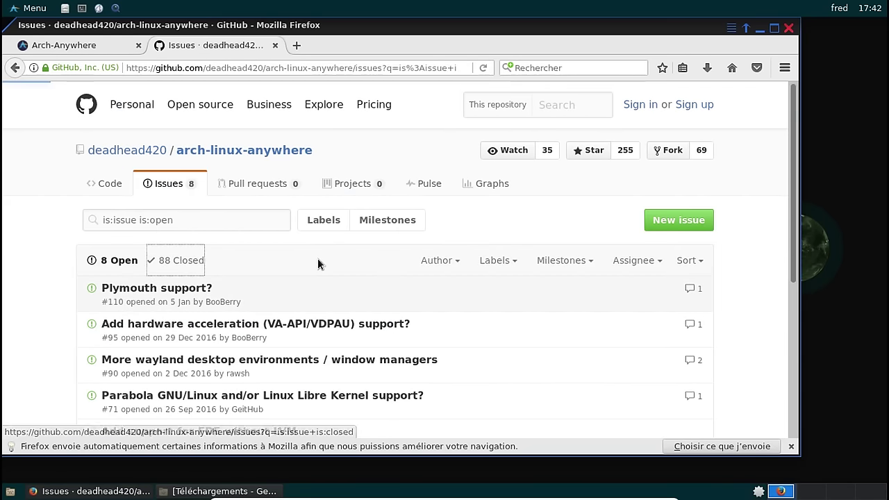
scroll(317, 264, "down", 2)
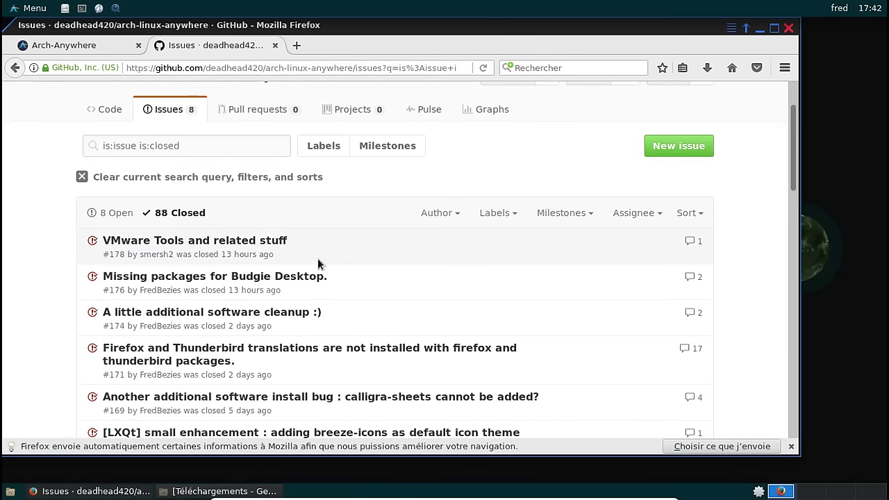
scroll(317, 260, "down", 2)
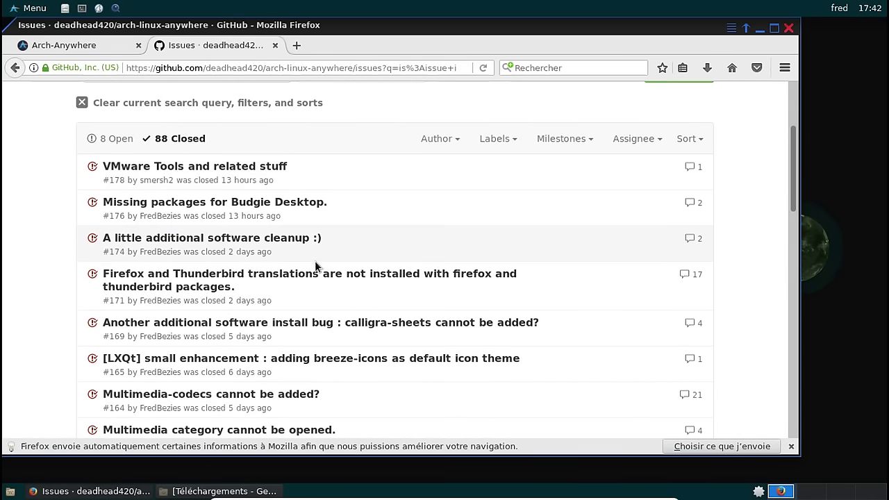
left_click(309, 273)
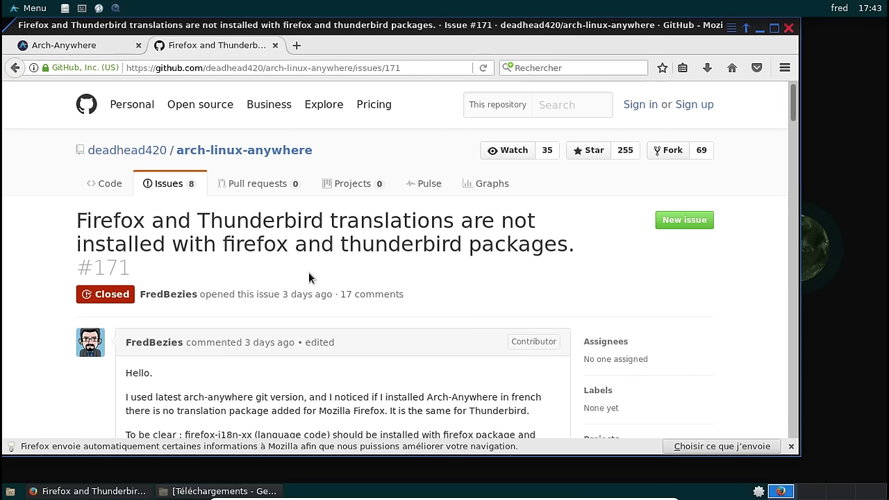
- Close the GitHub tab, return to the start of the Arch-Anywhere home page and dismiss Firefox's data-sharing notice
left_click(274, 46)
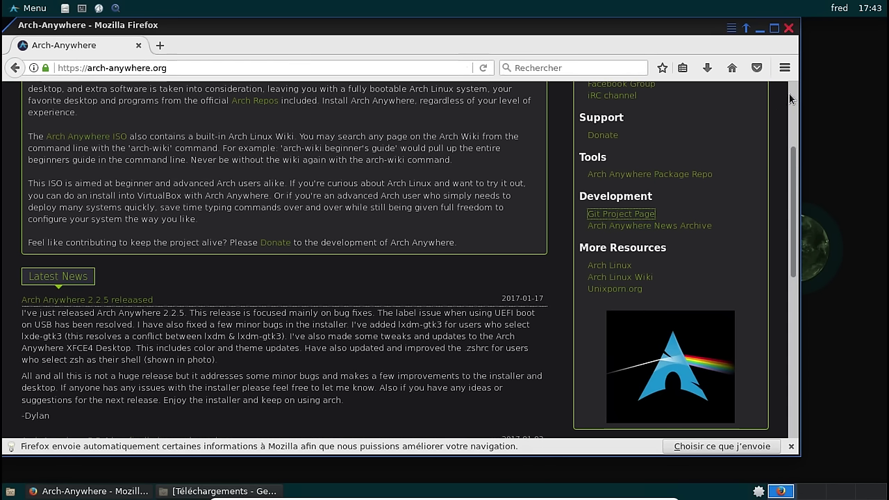
left_click(790, 94)
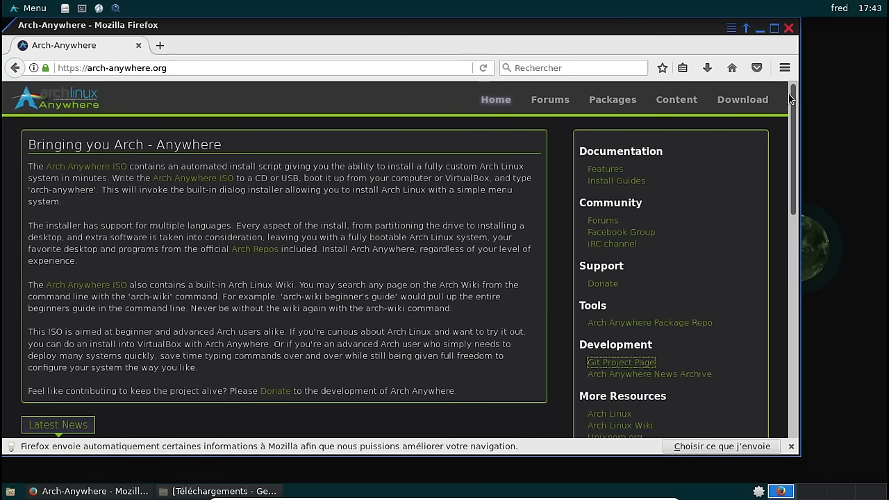
left_click(790, 446)
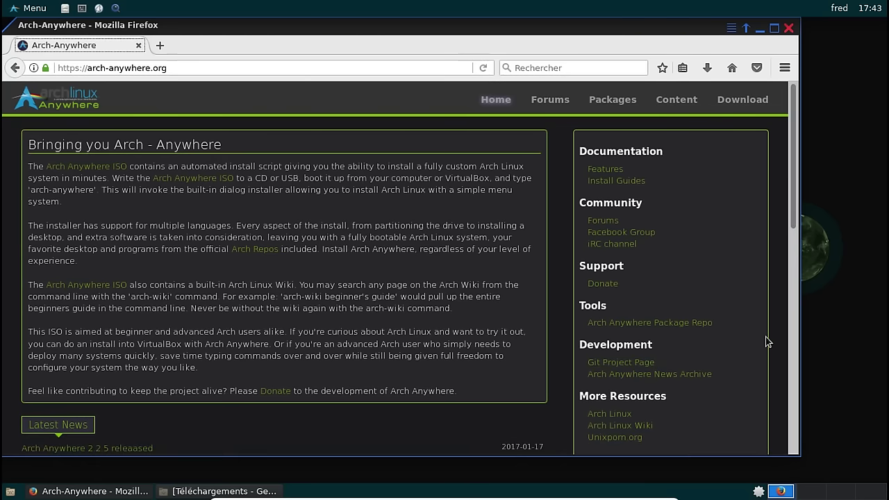
- Open the Git Project Page from the Arch-Anywhere site and copy the repository's HTTPS clone URL
scroll(747, 344, "down", 2)
left_click(636, 288)
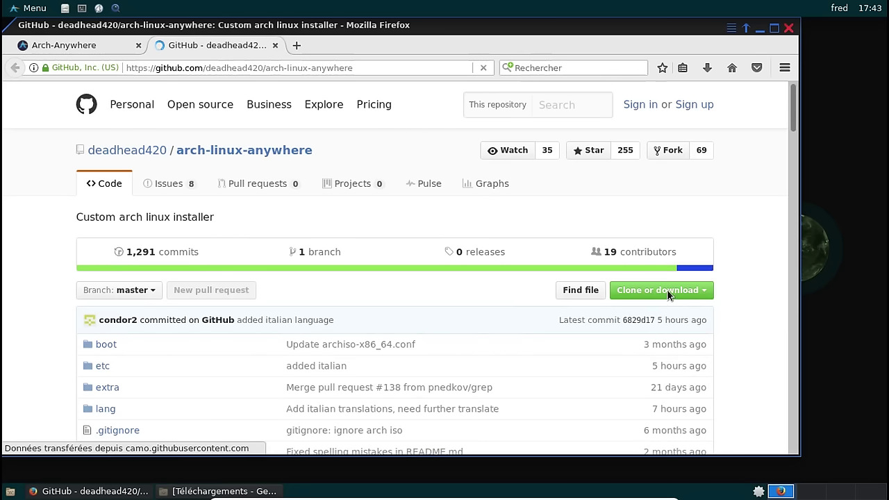
left_click(666, 289)
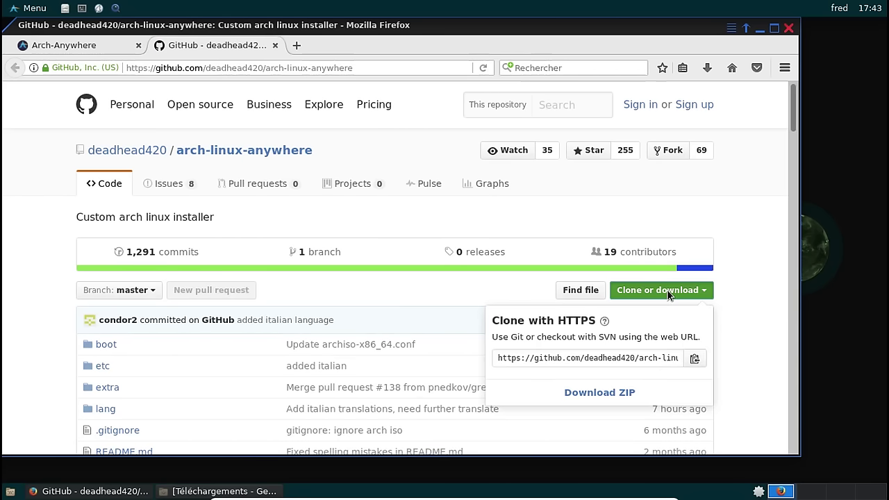
left_click(627, 359)
key("ctrl+c")
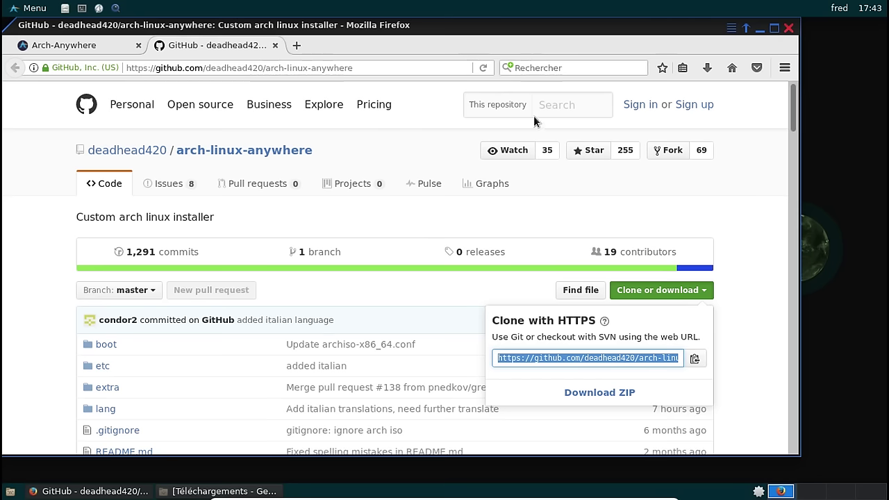
left_click(788, 28)
left_click(433, 329)
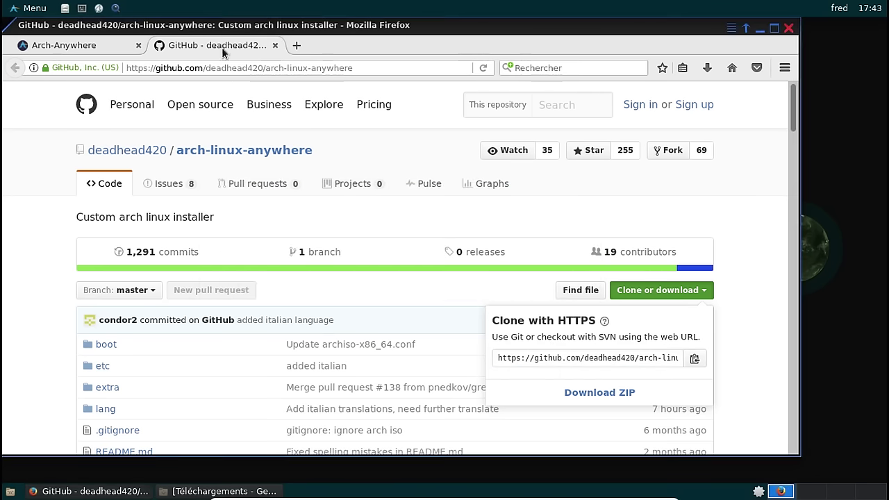
left_click(82, 9)
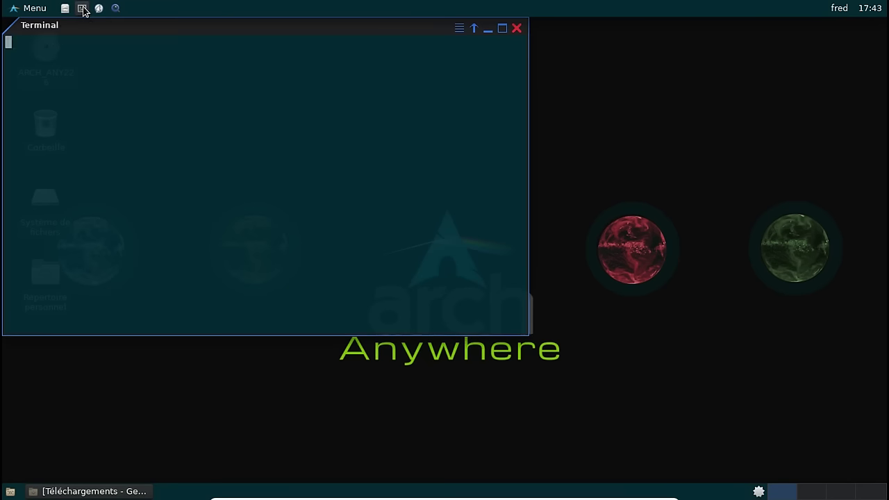
type("git clone")
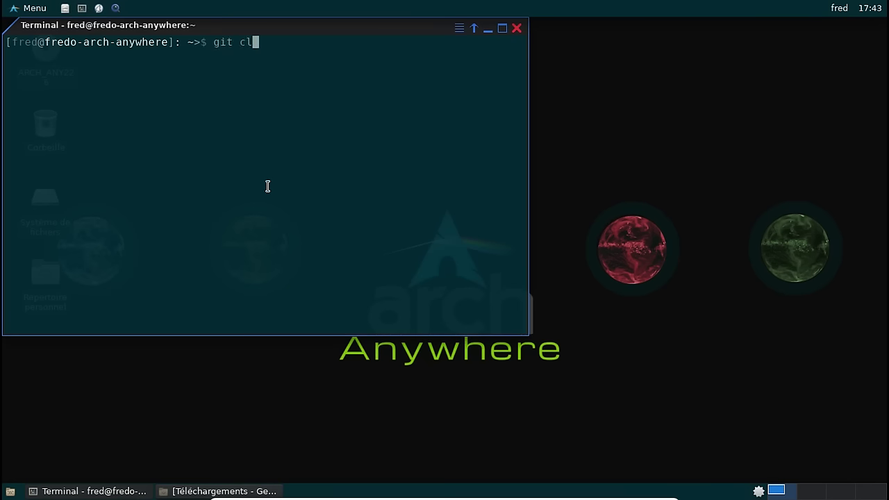
key("BackSpace")
key("BackSpace")
type("ne")
key("ctrl+shift+v")
key("Return")
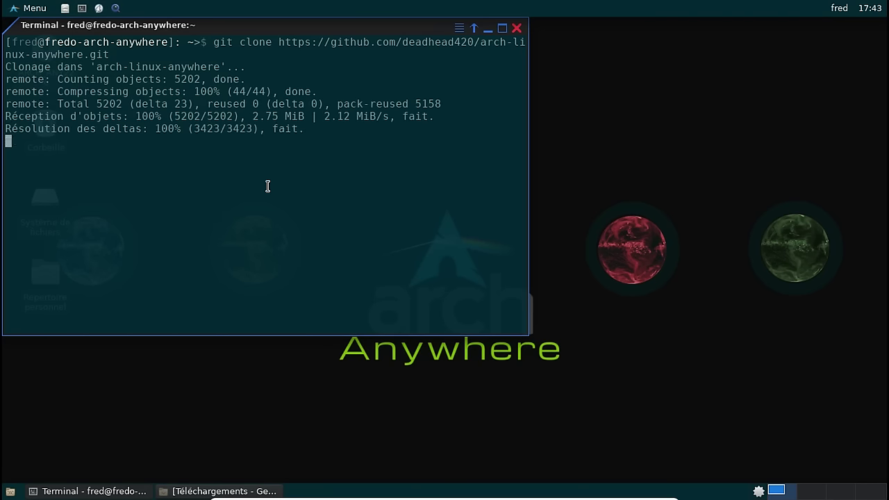
- List the home folder, change into the arch-linux-anywhere directory and list its contents
type("ls")
key("Return")
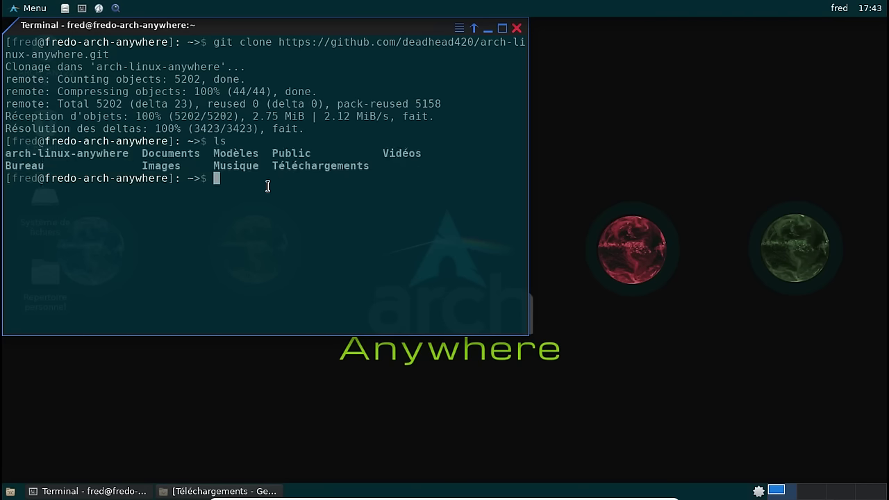
type("cd ar")
key("Tab")
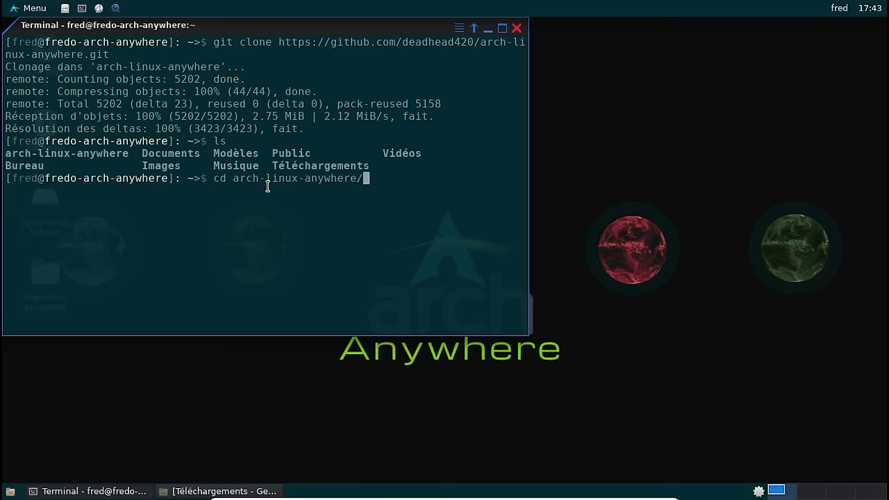
key("Return")
type("ls")
key("Return")
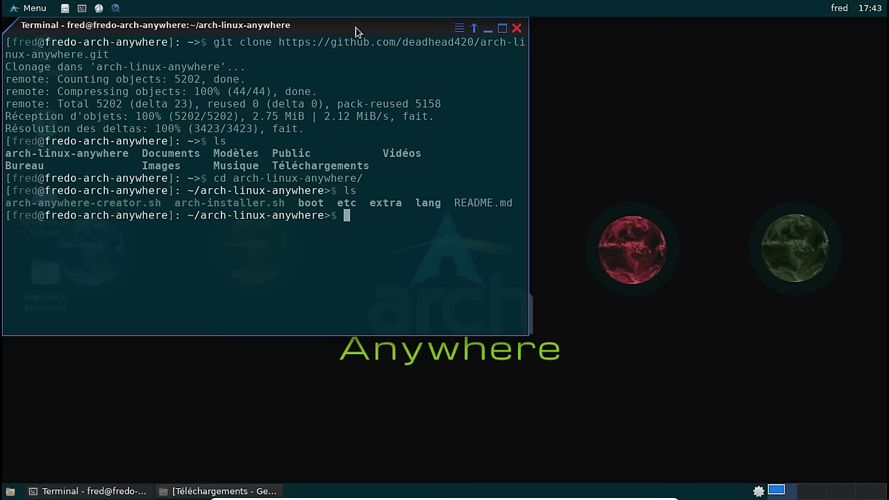
- In the file manager, put archlinux-2017.02.01-dual.iso from Téléchargements into the arch-linux-anywhere folder, then close the file manager window
left_click_drag(356, 27, 512, 50)
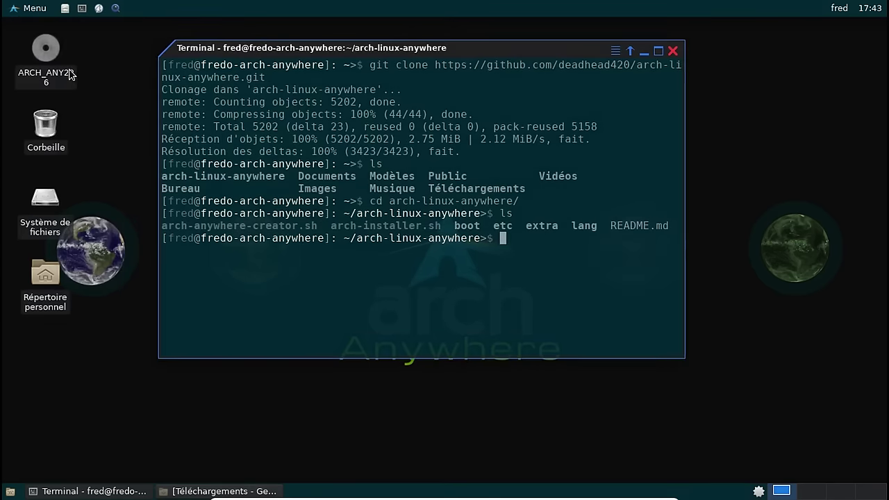
double_click(46, 271)
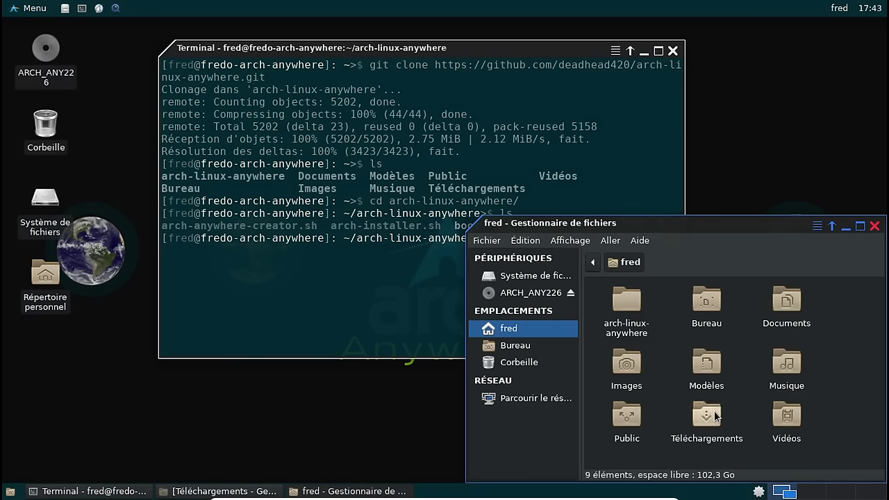
double_click(715, 415)
left_click(642, 331)
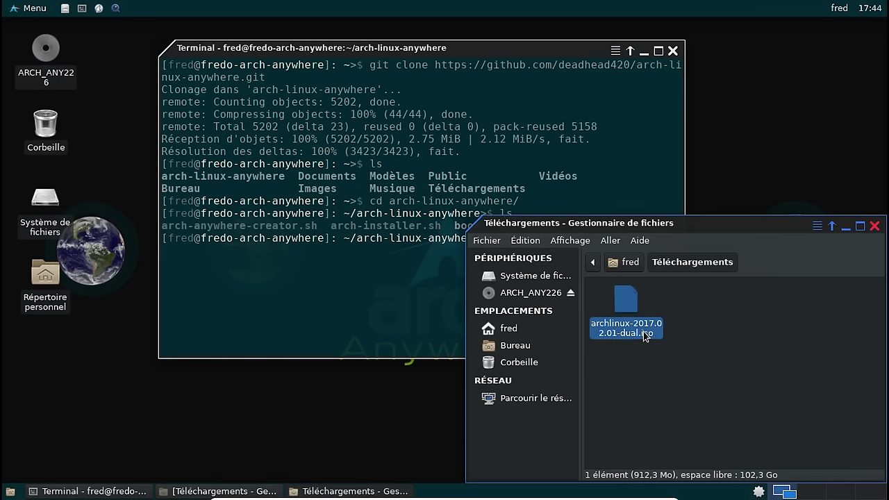
key("BackSpace")
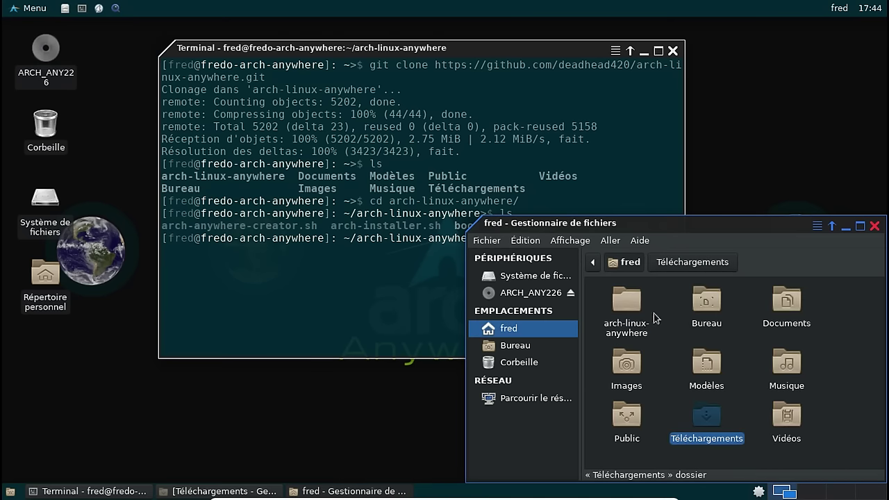
double_click(641, 329)
right_click(717, 431)
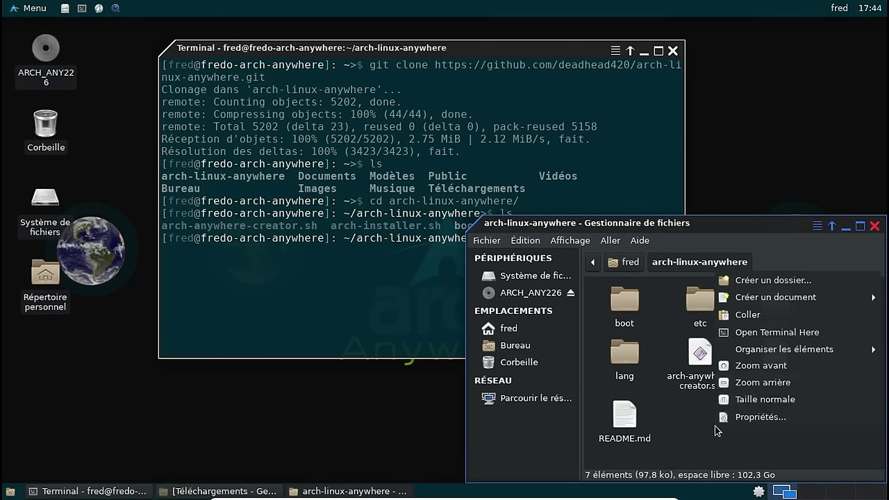
left_click(748, 315)
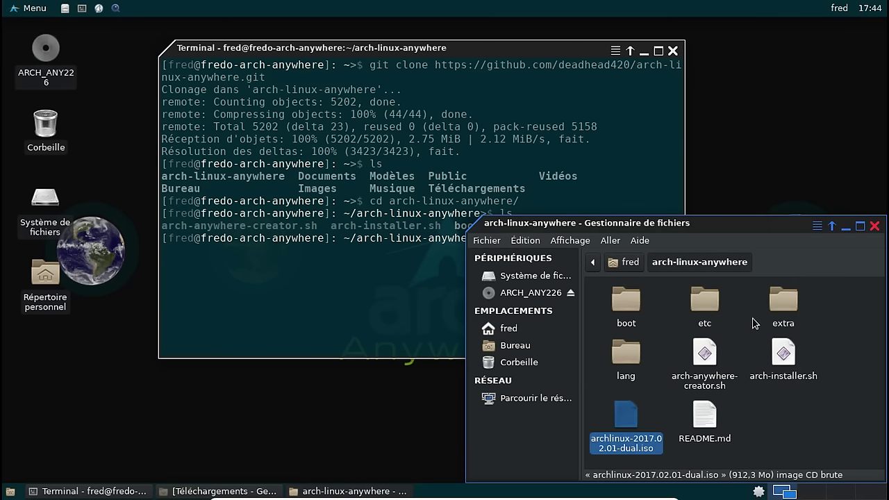
left_click(874, 226)
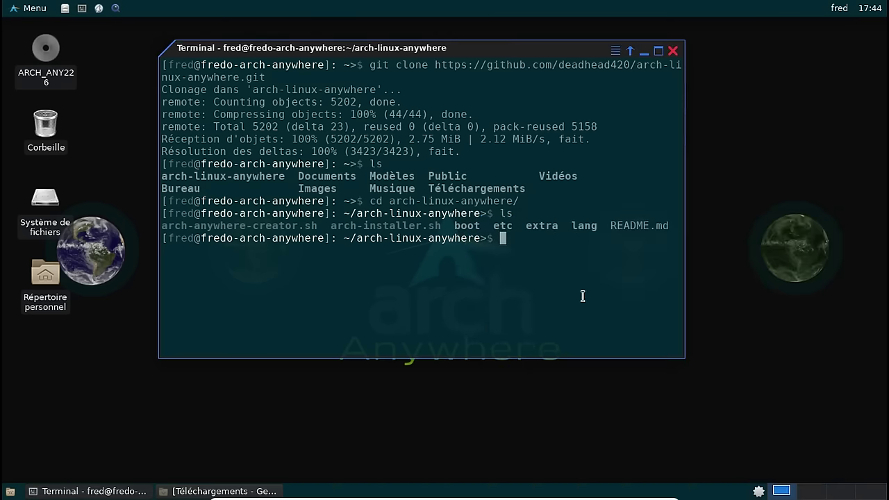
- Run ./arch-anywhere-creator.sh in the terminal and answer y to install the missing dependencies
type("./arch-a")
key("Tab")
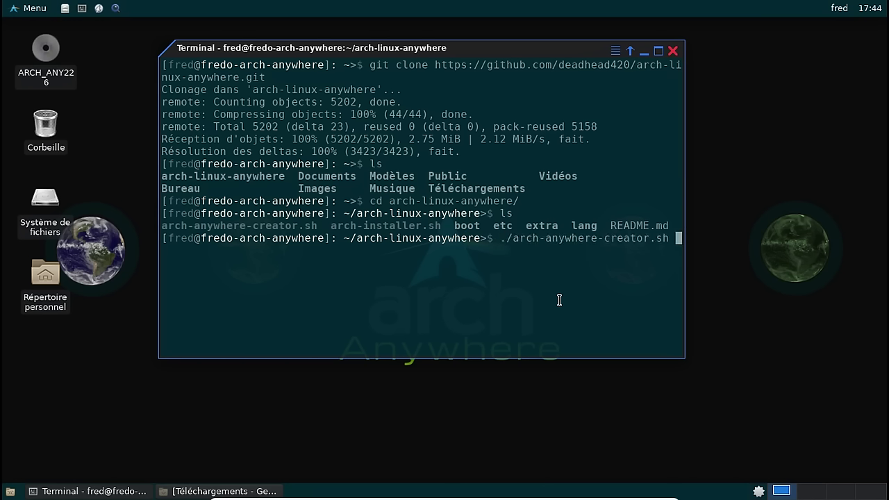
key("Return")
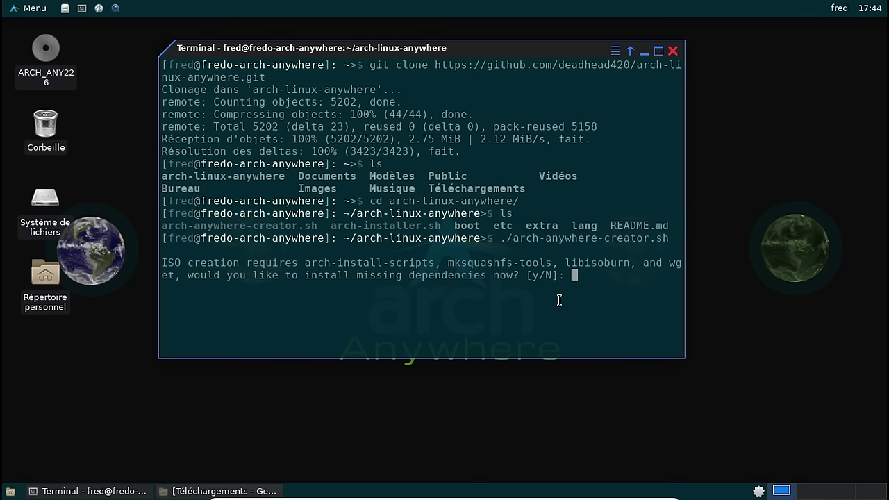
type("y")
key("Return")
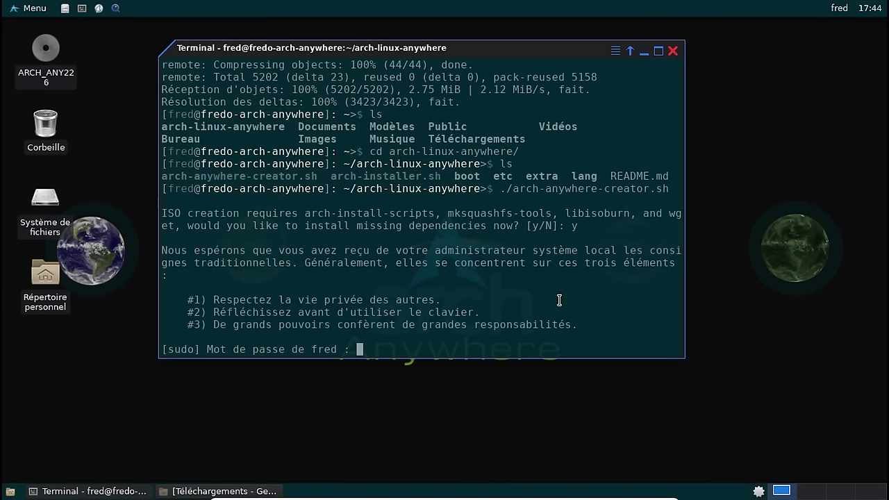
- Enter the sudo password, choose provider 2 (vim) for xxd, and accept installing the packages
key("Return")
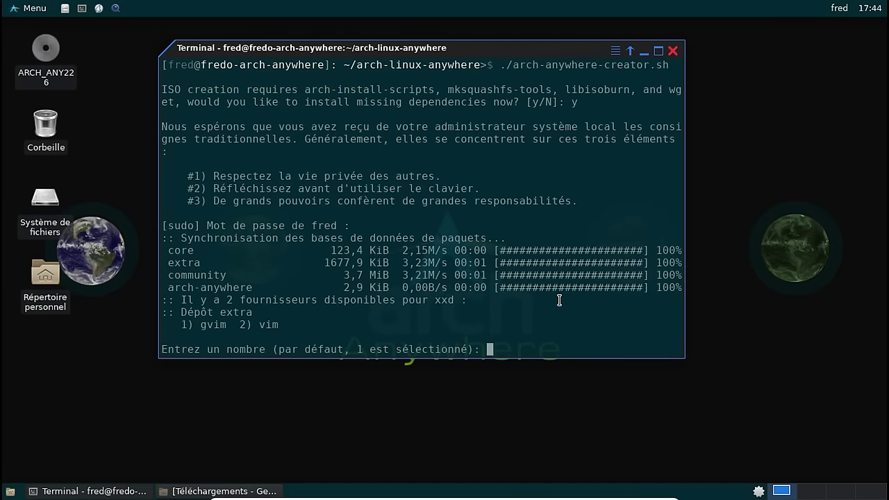
type("2")
key("Return")
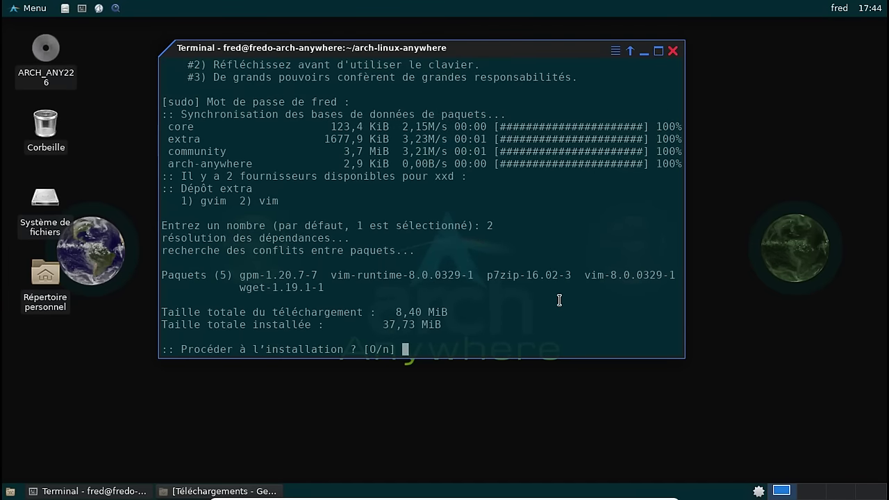
key("Return")
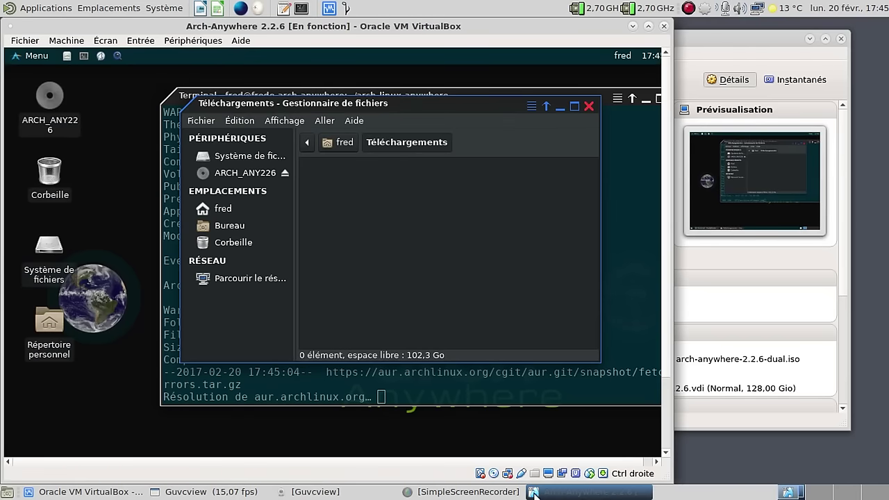
- Close the empty Téléchargements file manager window and move the Terminal window fully into view
left_click(588, 106)
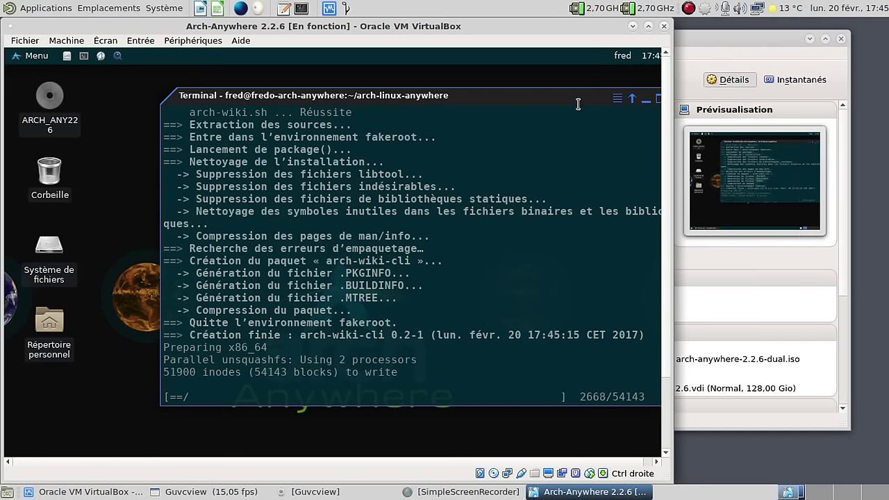
left_click_drag(528, 96, 444, 91)
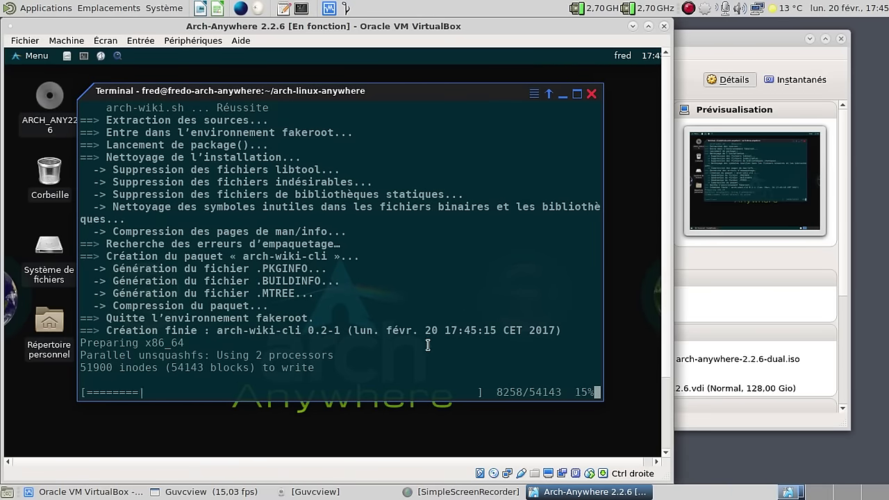
left_click(208, 492)
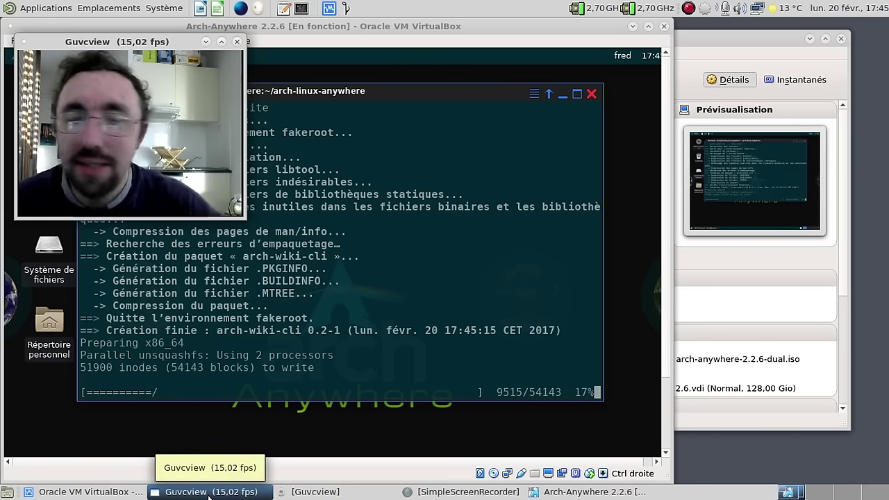
right_click(688, 10)
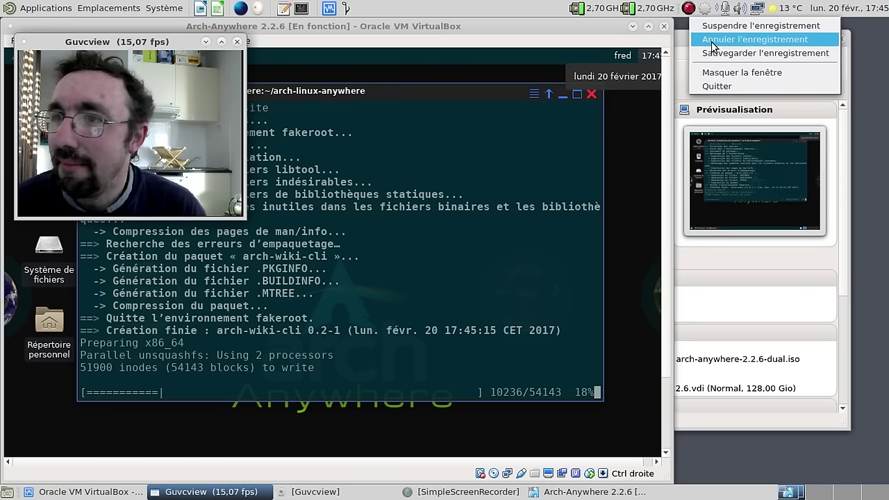
left_click(716, 53)
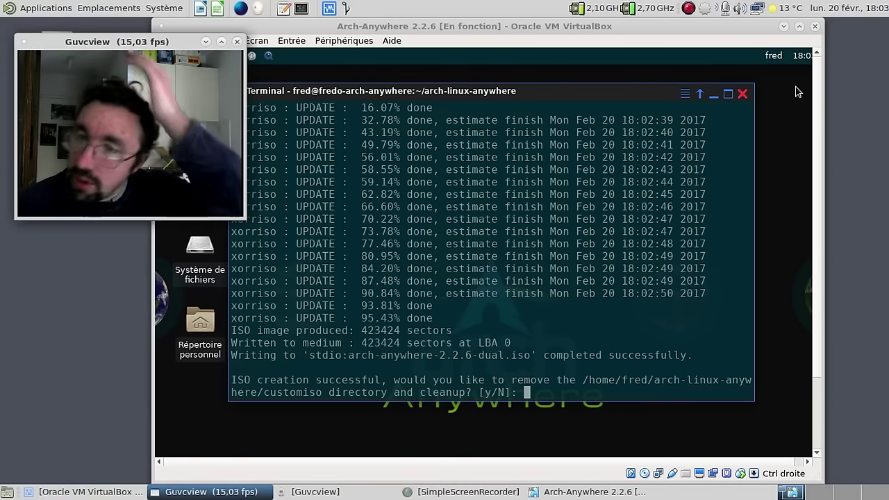
- Answer y to remove the customiso directory, switch the virtual machine to full screen, and close the Terminal when the ISO creator finishes
left_click(582, 97)
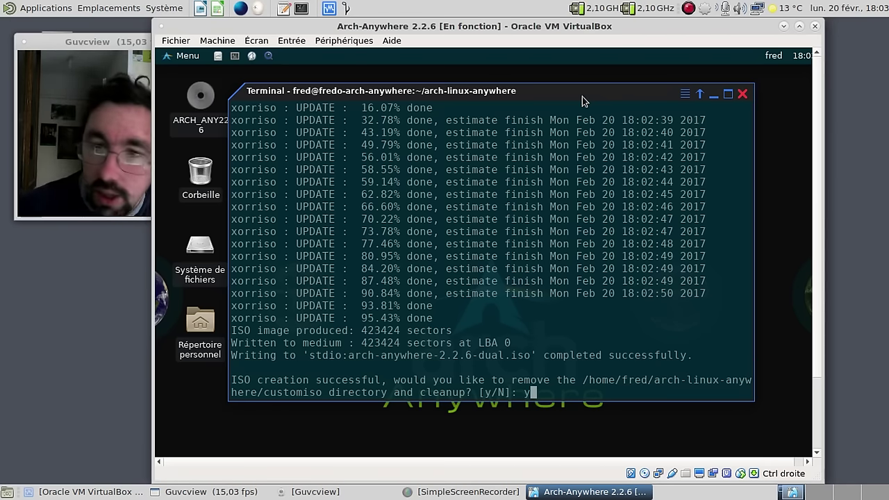
type("y")
key("Return")
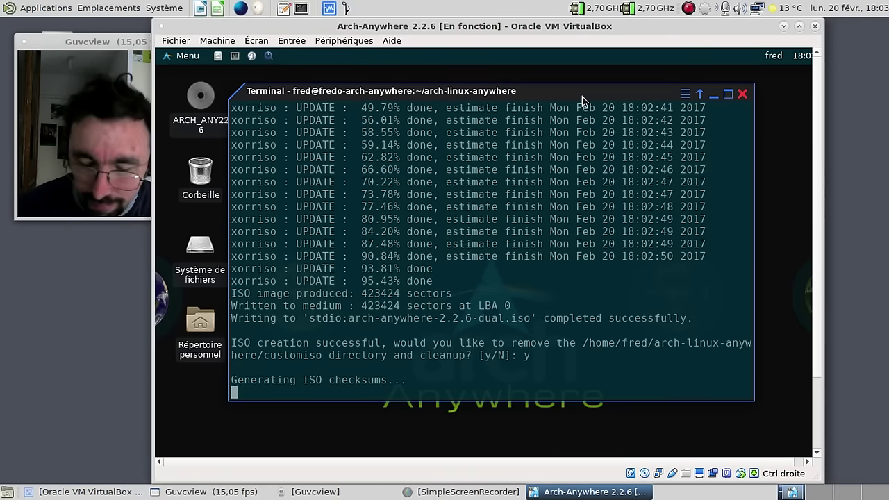
key("Control_R+f")
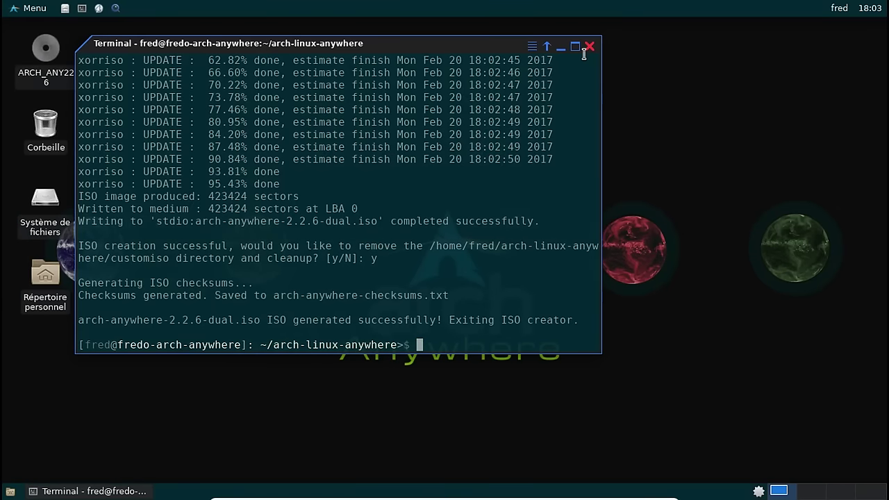
left_click(589, 49)
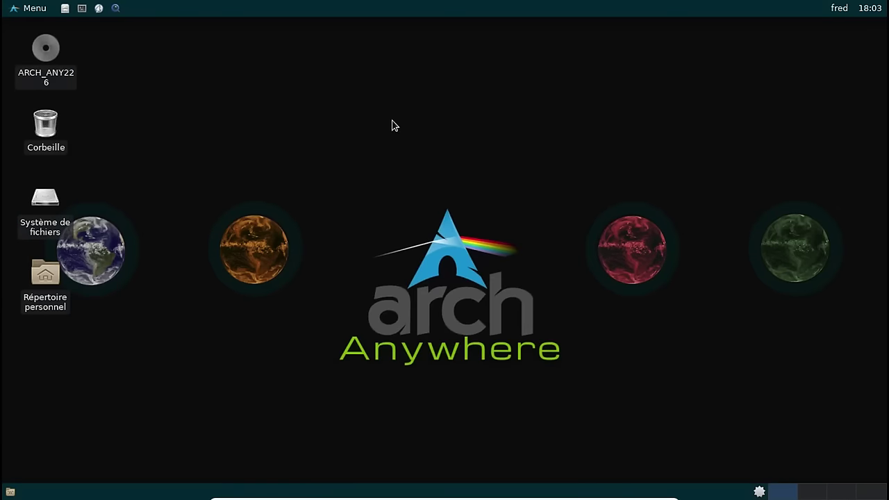
- Open the arch-linux-anywhere folder from the home folder in an enlarged file manager window and select arch-anywhere-2.2.6-dual.iso
double_click(41, 277)
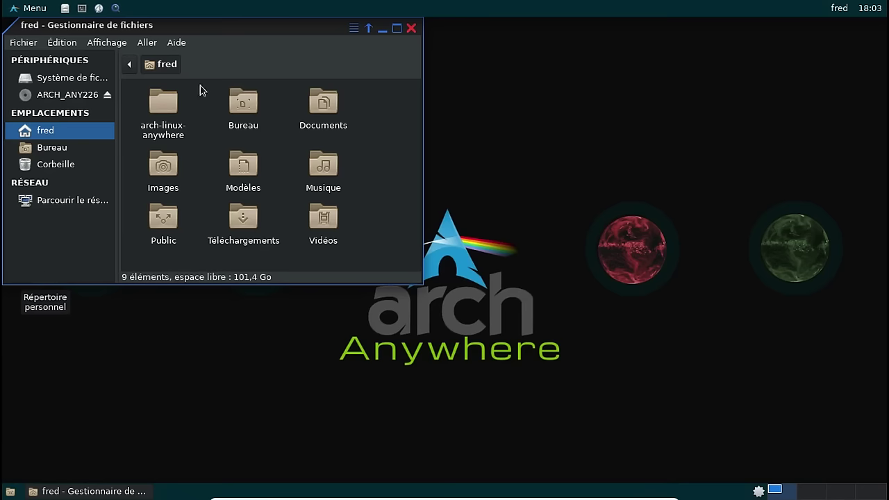
left_click_drag(200, 27, 407, 74)
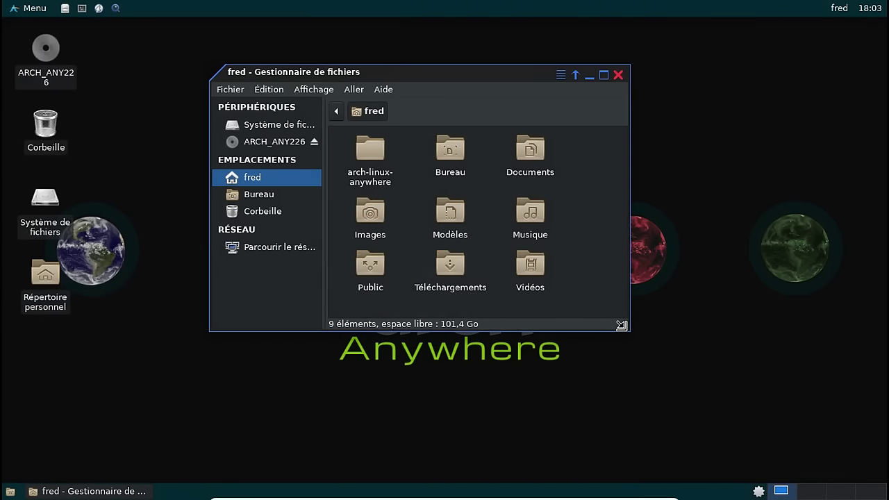
left_click_drag(695, 365, 803, 404)
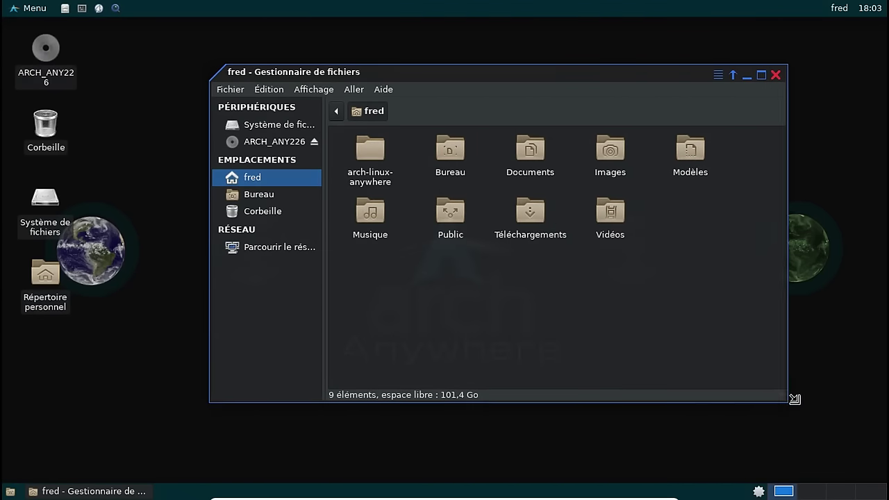
left_click(376, 163)
double_click(376, 162)
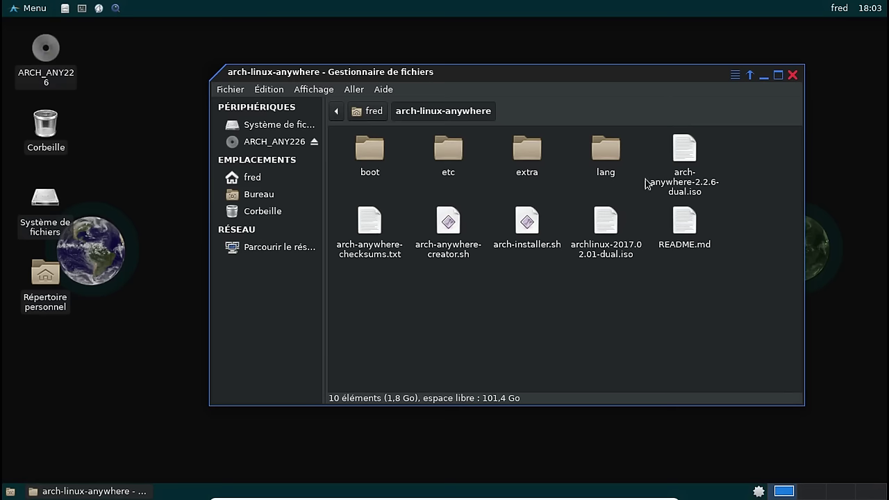
left_click(691, 156)
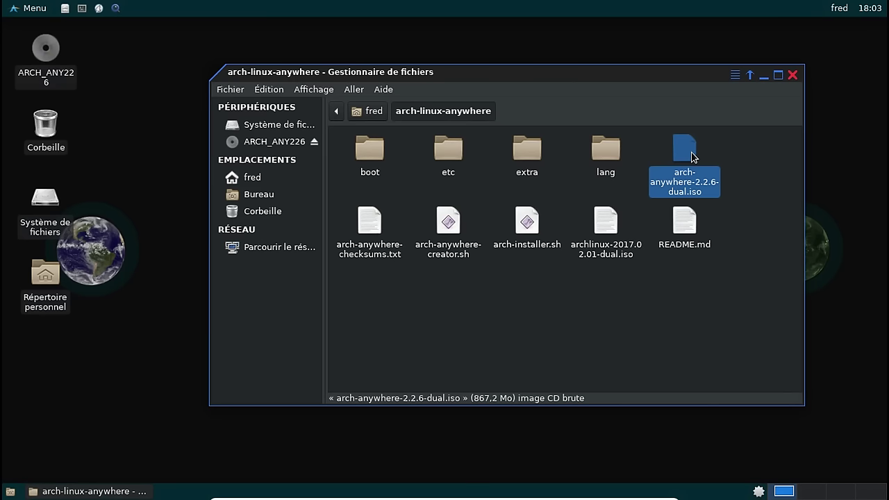
- In a new file manager tab, browse the network to FREEBOX and connect anonymously to its Disque dur share
key("ctrl+t")
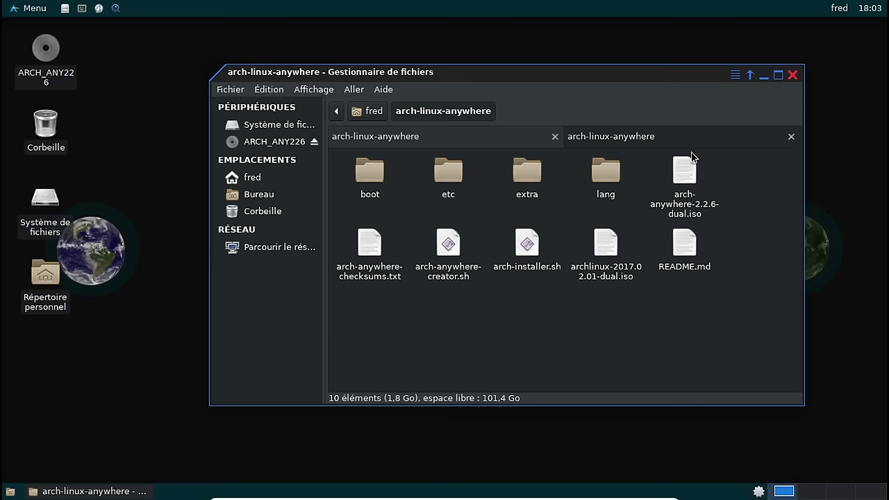
left_click(278, 247)
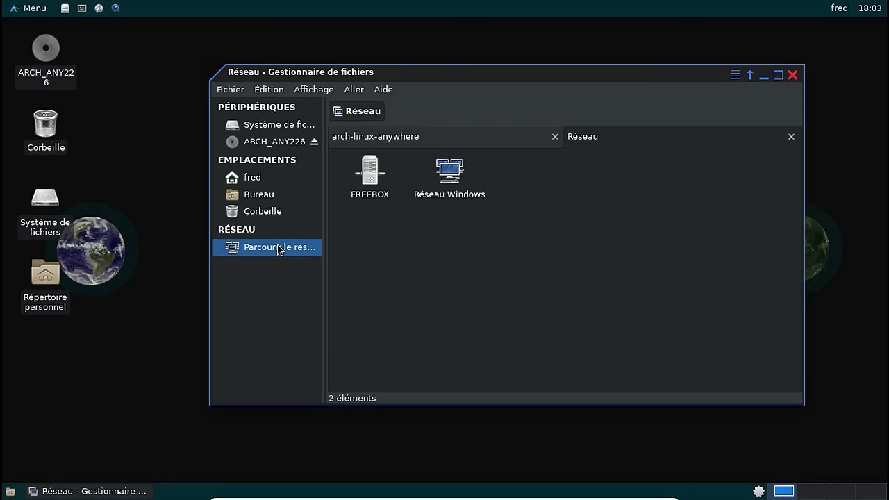
left_click(368, 177)
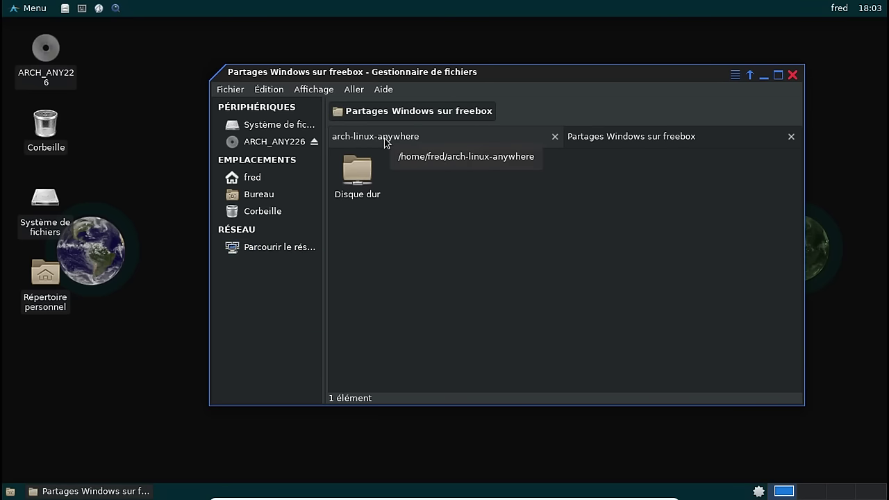
double_click(357, 172)
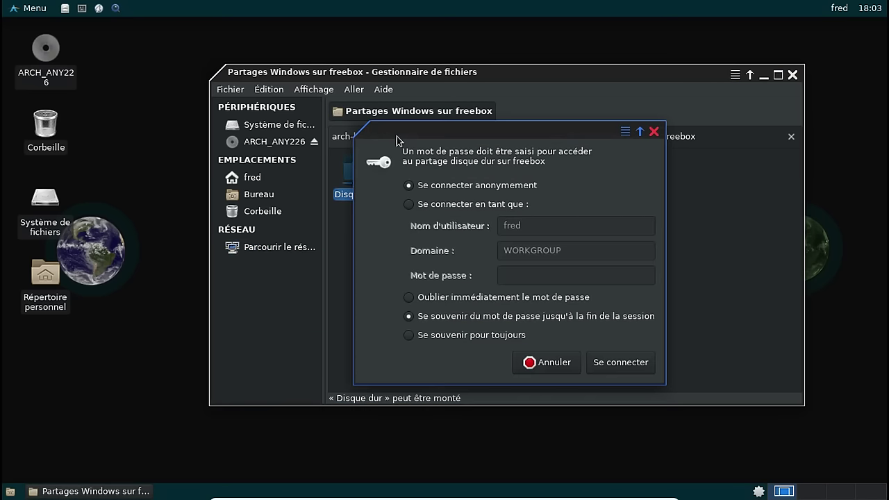
left_click(613, 364)
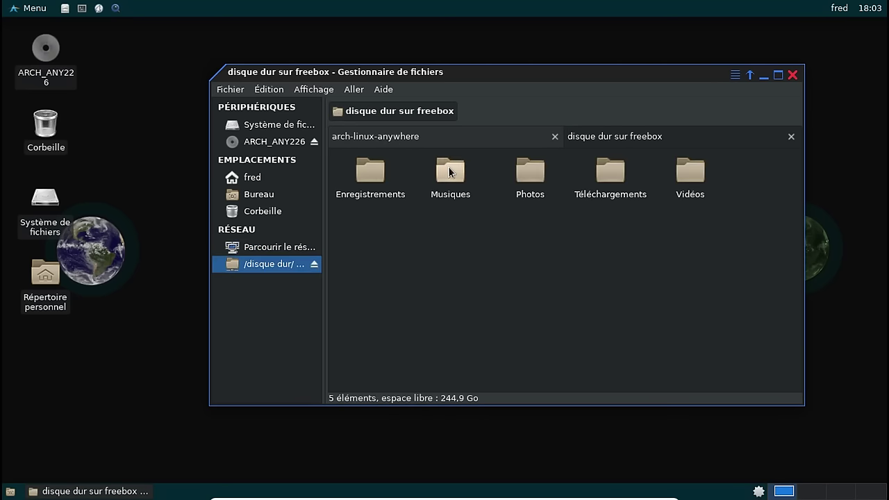
- Copy arch-anywhere-2.2.6-dual.iso from the arch-linux-anywhere folder to the root of the freebox disque dur share
left_click(427, 139)
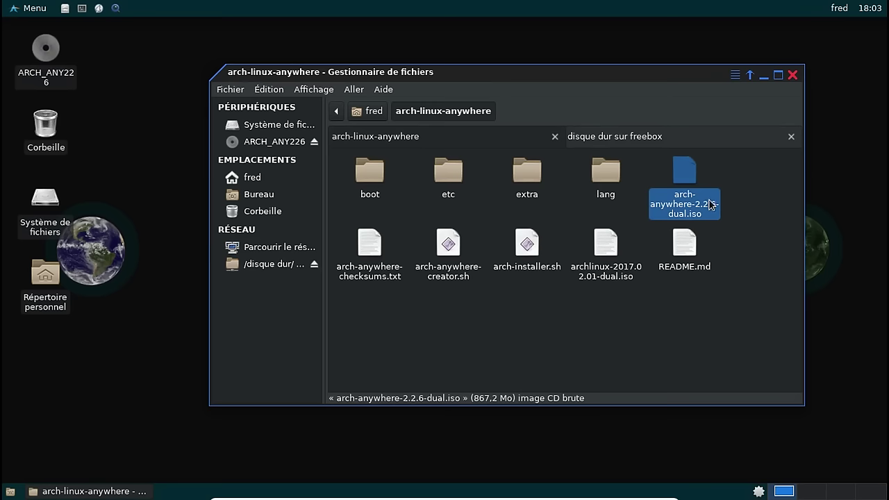
left_click(656, 142)
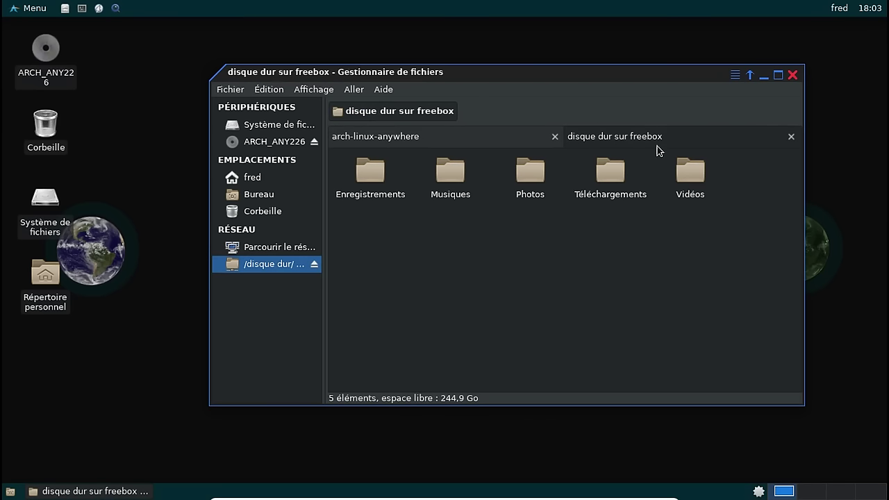
right_click(560, 288)
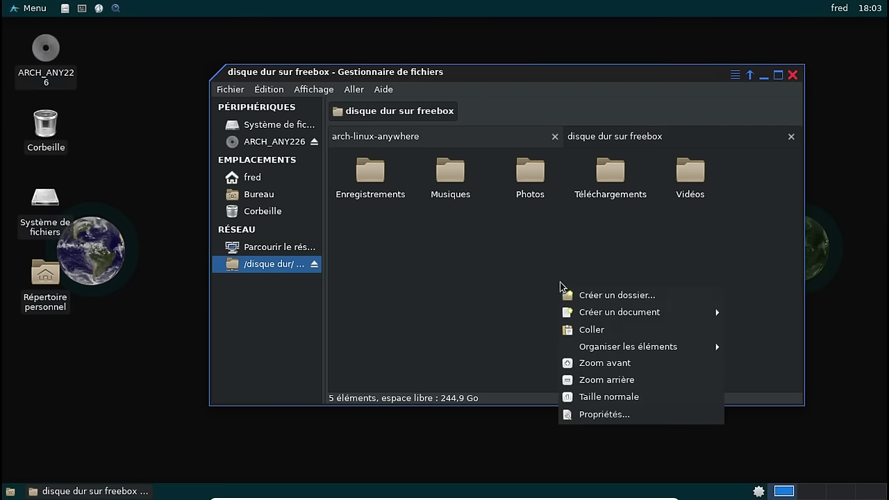
left_click(620, 336)
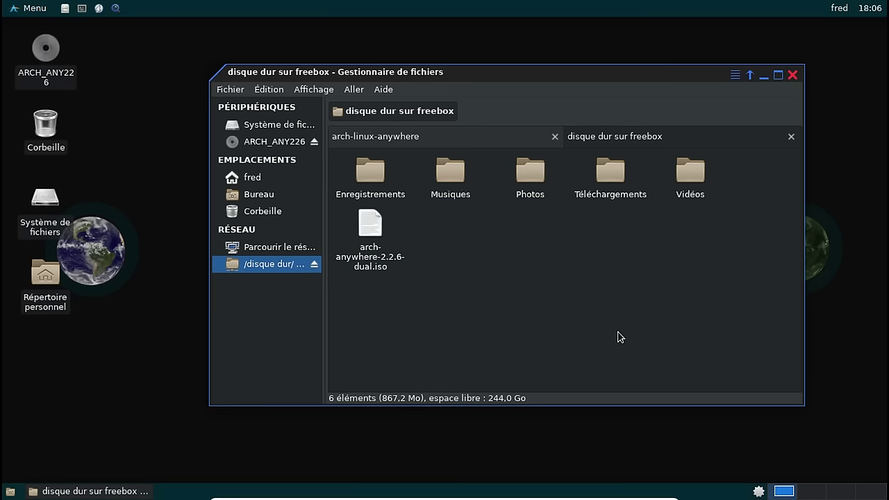
- Close the file manager and shut down the virtual machine from its session dialog
left_click(792, 75)
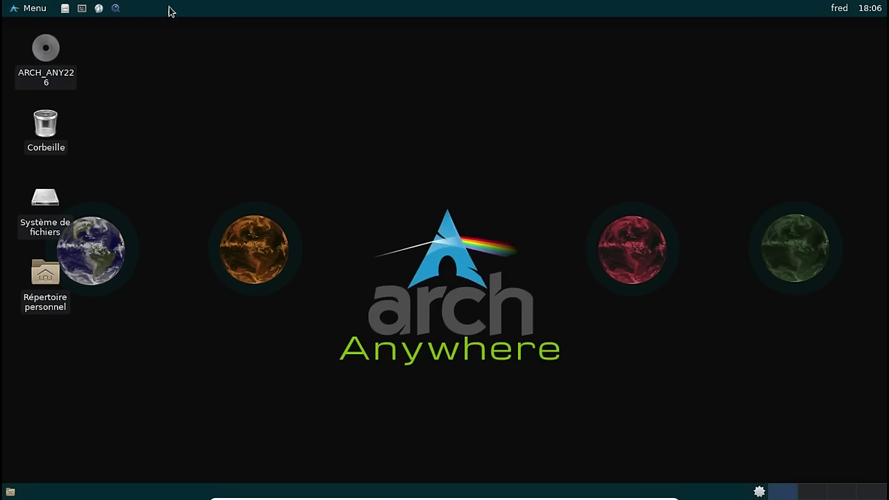
left_click(38, 11)
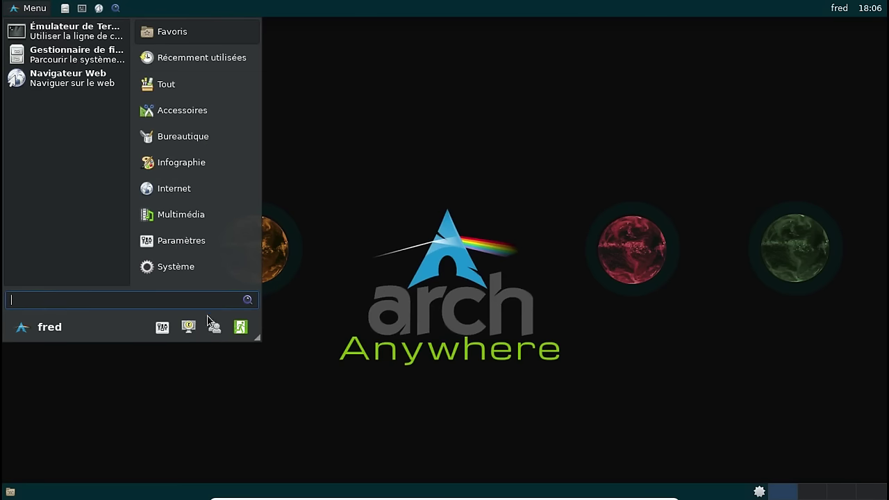
left_click(240, 326)
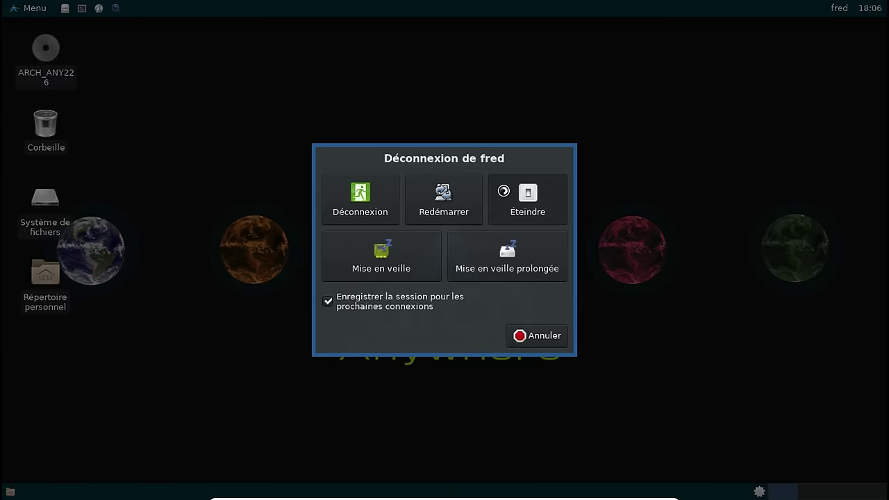
left_click(503, 191)
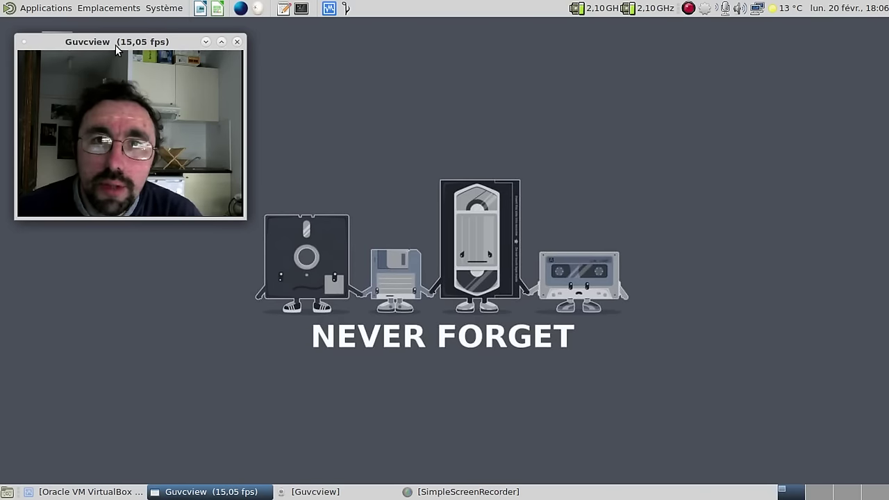
- Uncover the desktop icons and open the Public folder inside the home folder
left_click_drag(117, 48, 244, 44)
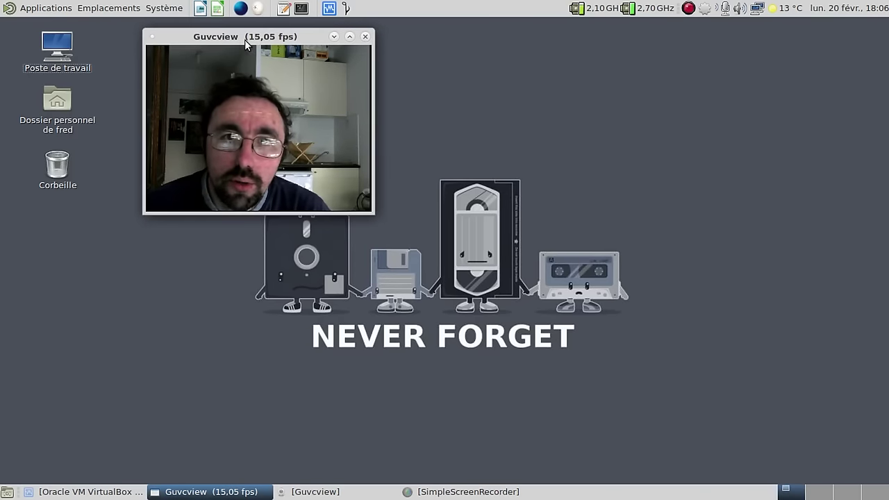
double_click(51, 105)
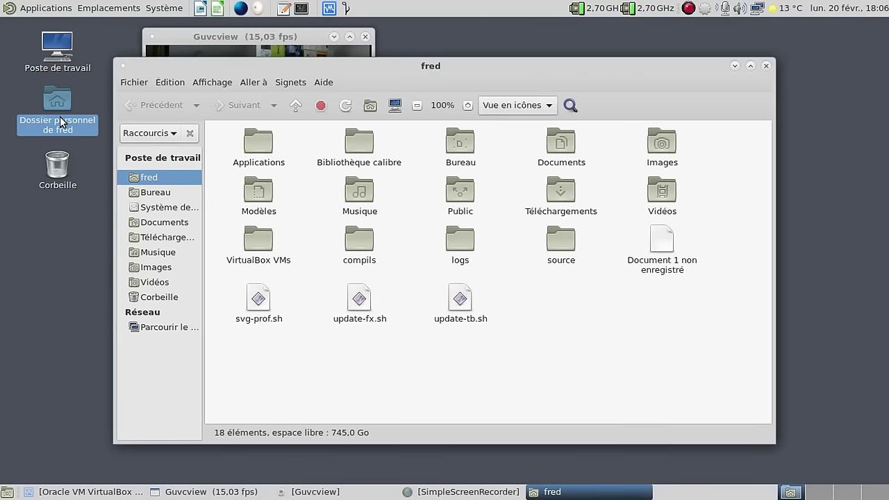
double_click(470, 199)
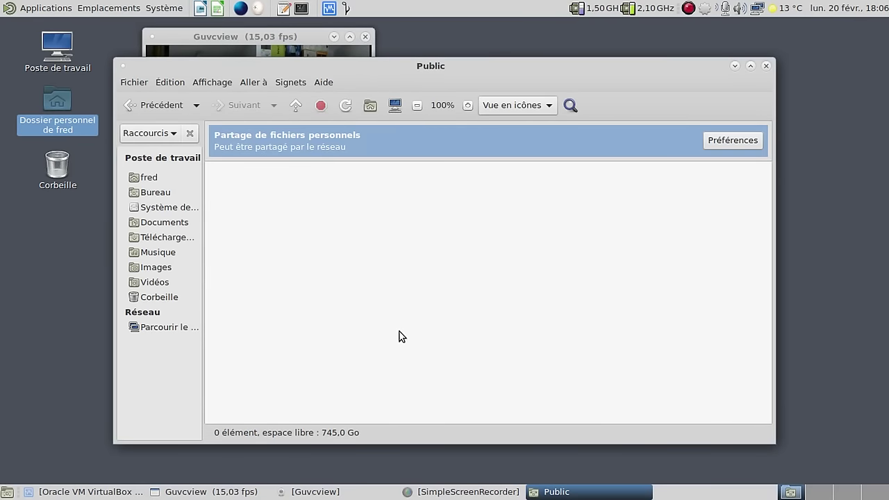
- In a new file manager tab, browse the network to freebox and connect anonymously to its Disque dur share
key("ctrl+t")
left_click(179, 325)
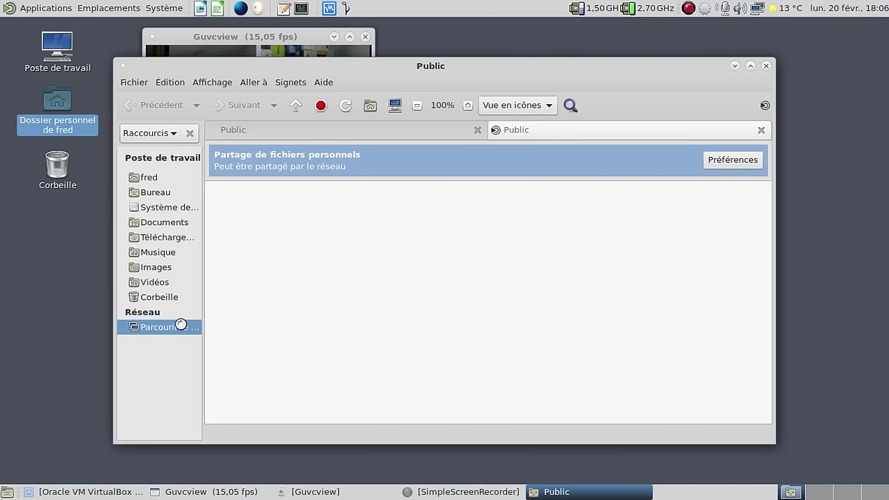
double_click(264, 175)
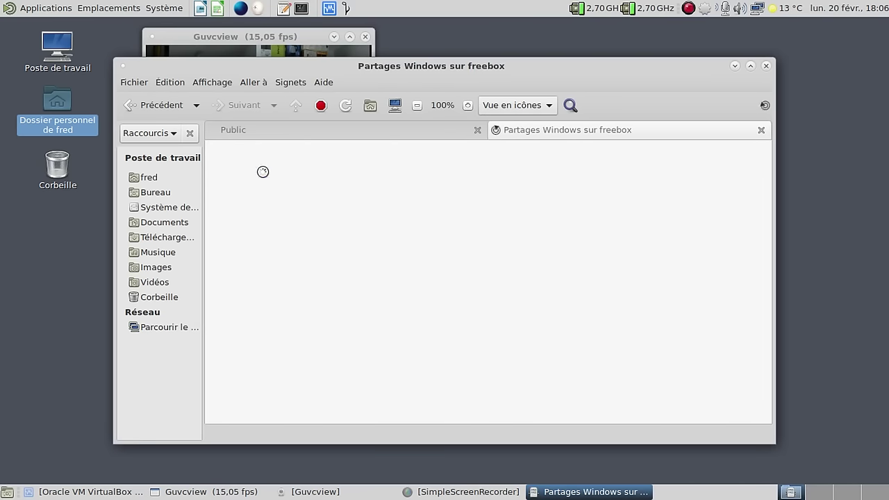
double_click(262, 174)
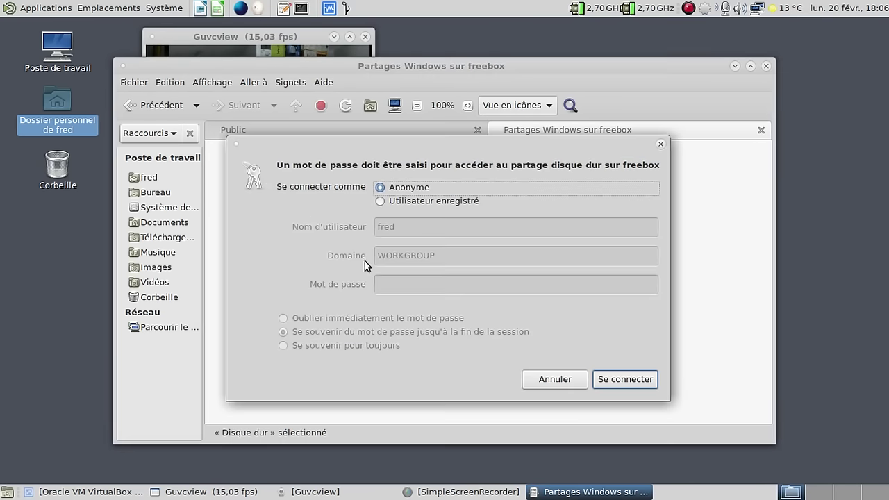
left_click(638, 385)
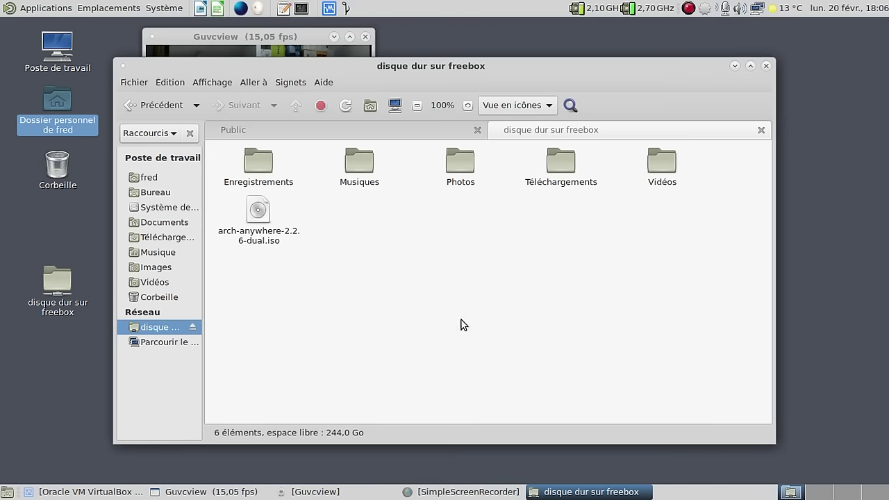
- Move arch-anywhere-2.2.6-dual.iso from the freebox share into the Public folder and close the share's tab
left_click(259, 221)
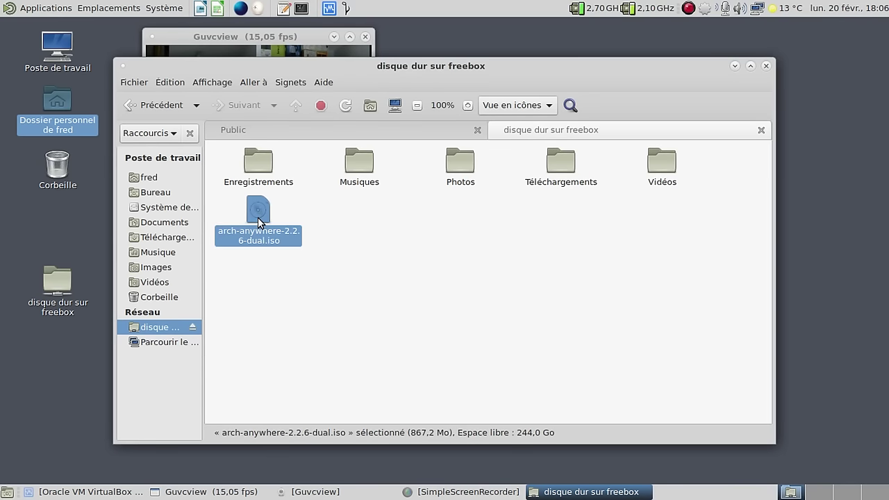
key("ctrl+x")
left_click(292, 132)
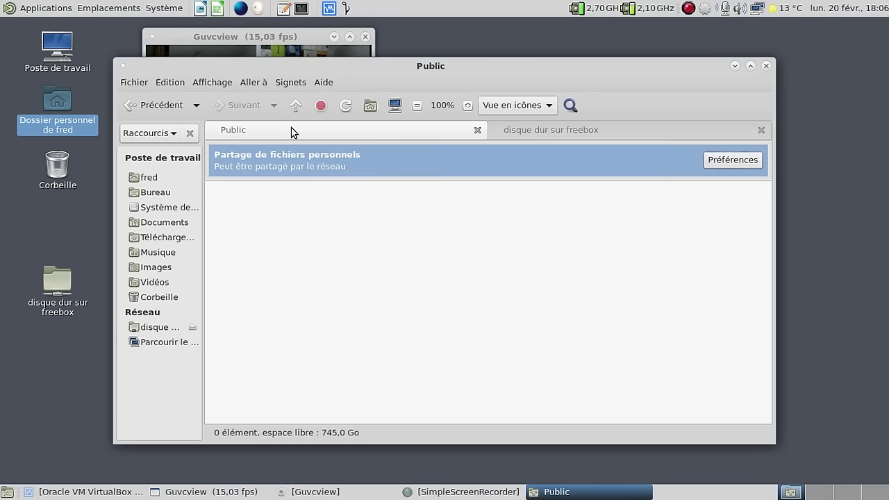
right_click(334, 219)
left_click(388, 326)
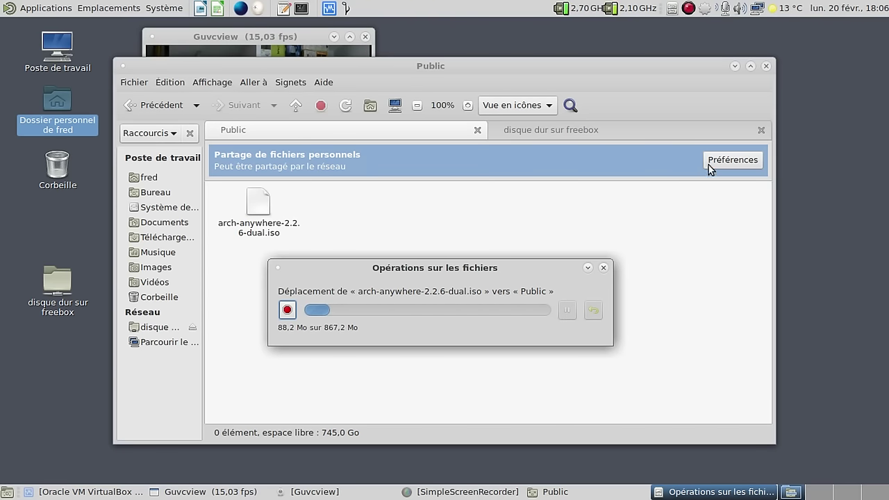
left_click(759, 130)
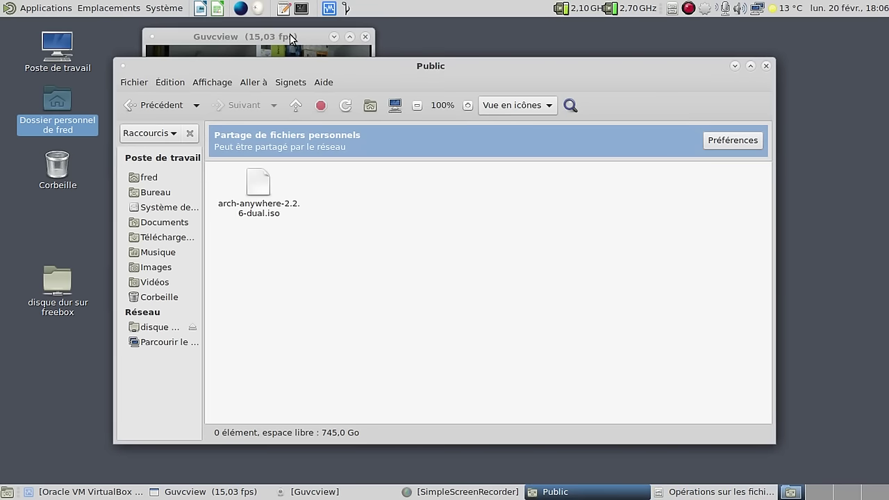
- Switch to the VirtualBox manager and delete the Arch-Anywhere 2.2.6 virtual machine together with all its files
left_click(290, 39)
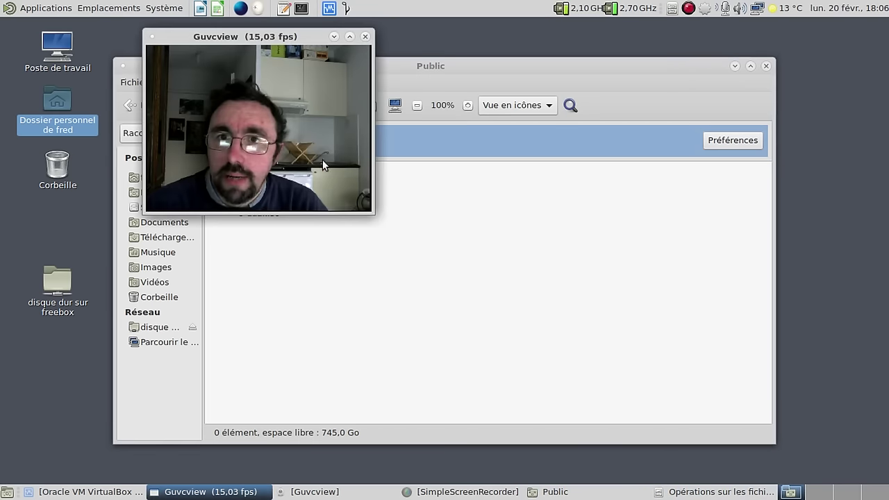
left_click(108, 494)
right_click(347, 131)
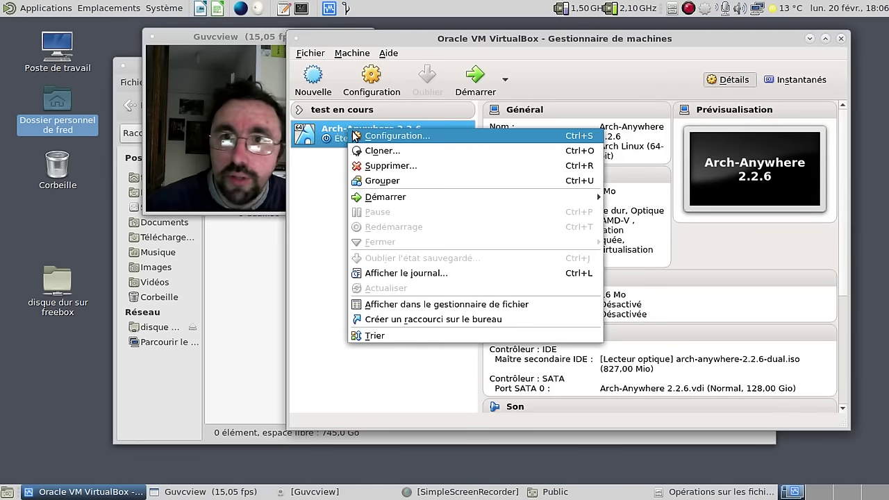
left_click(411, 160)
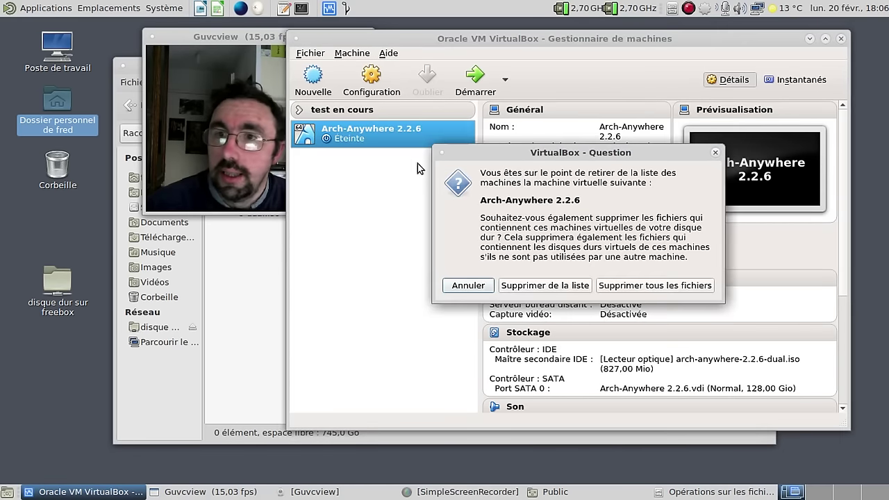
left_click(632, 285)
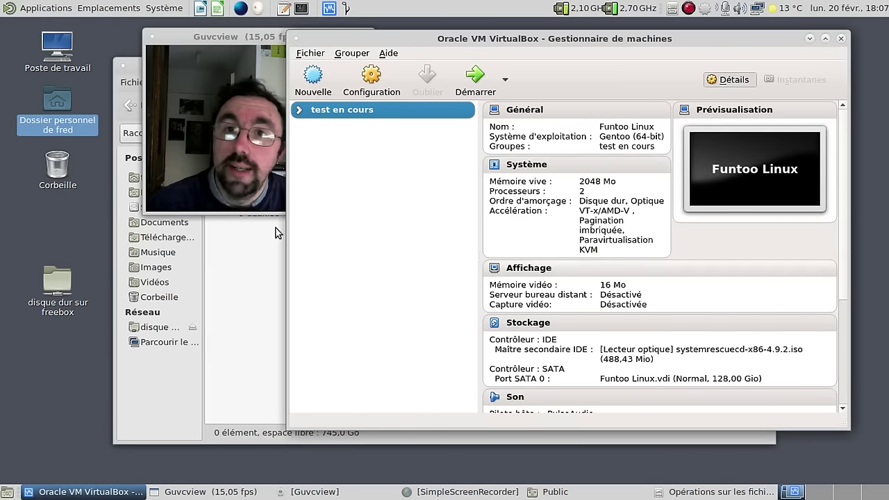
- Look at the machines in the test en cours group and check the progress of the ISO's move to Public
left_click(301, 111)
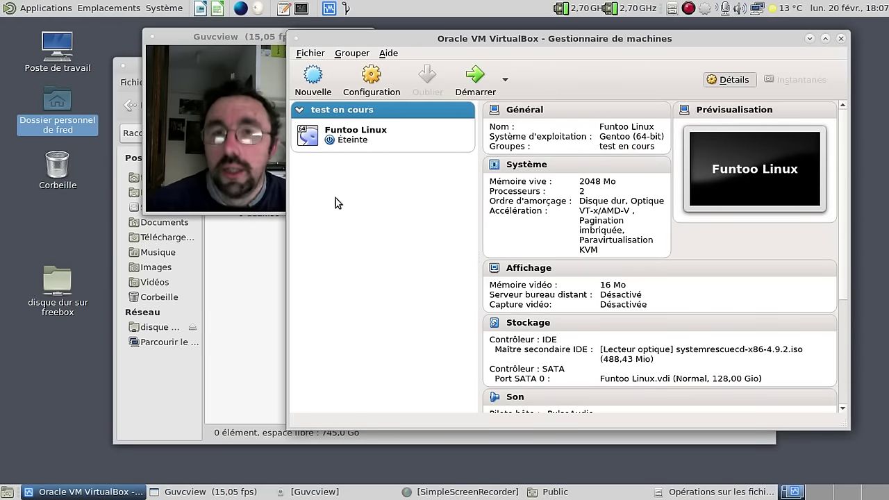
left_click(301, 111)
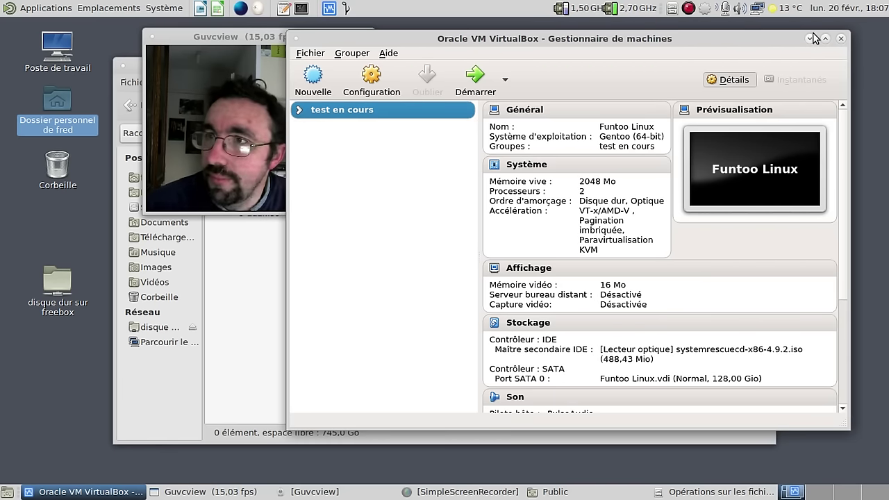
left_click(247, 287)
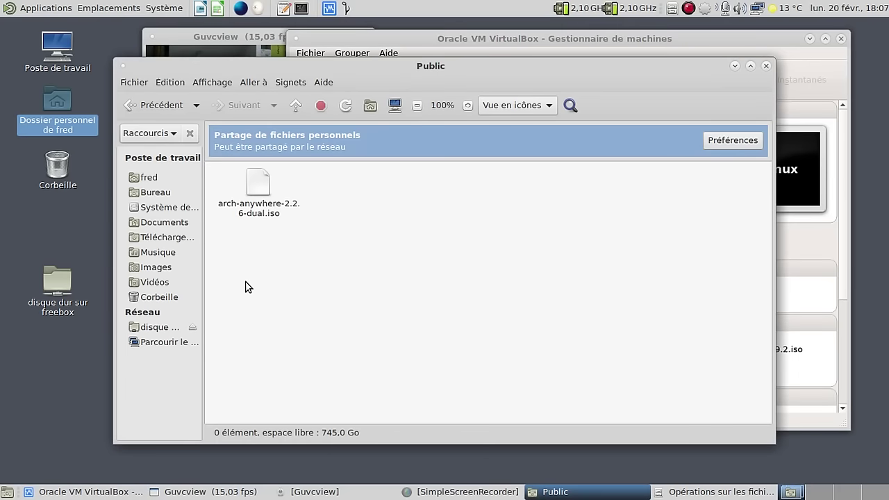
left_click(708, 491)
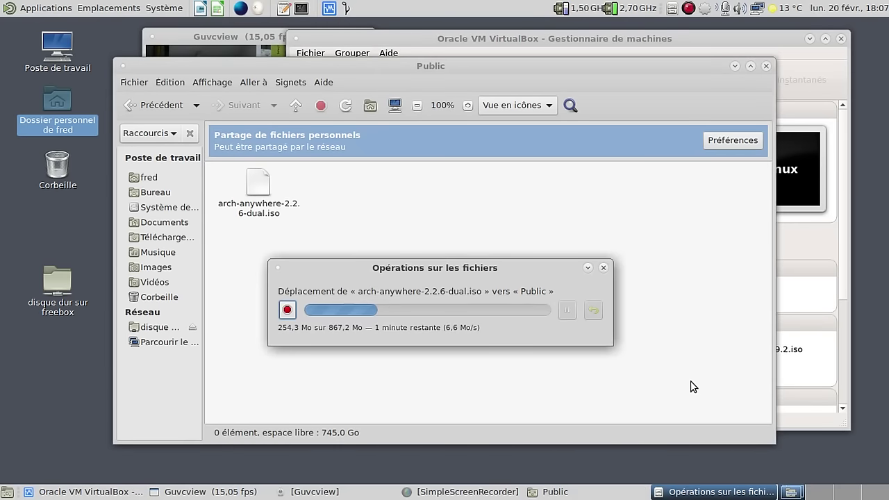
left_click(690, 380)
- In VirtualBox, start a new Linux virtual machine with version Arch Linux (64-bit), named Arch-Anywhere 2.2.6 - test
left_click(635, 47)
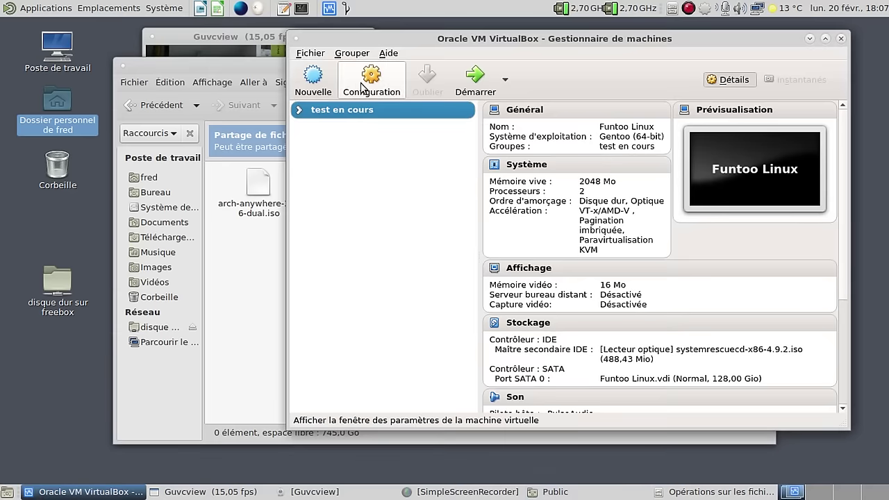
left_click(312, 79)
left_click(557, 205)
left_click(558, 217)
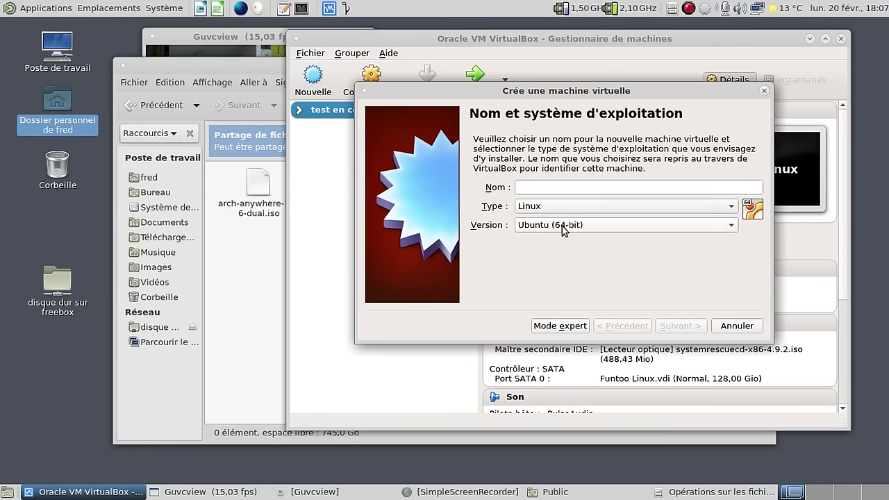
left_click(561, 225)
left_click(575, 117)
left_click(554, 187)
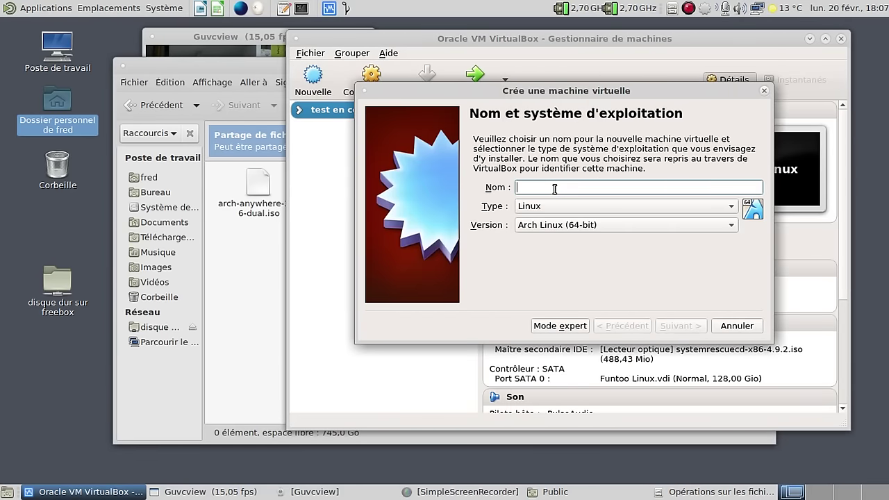
type("Arch-")
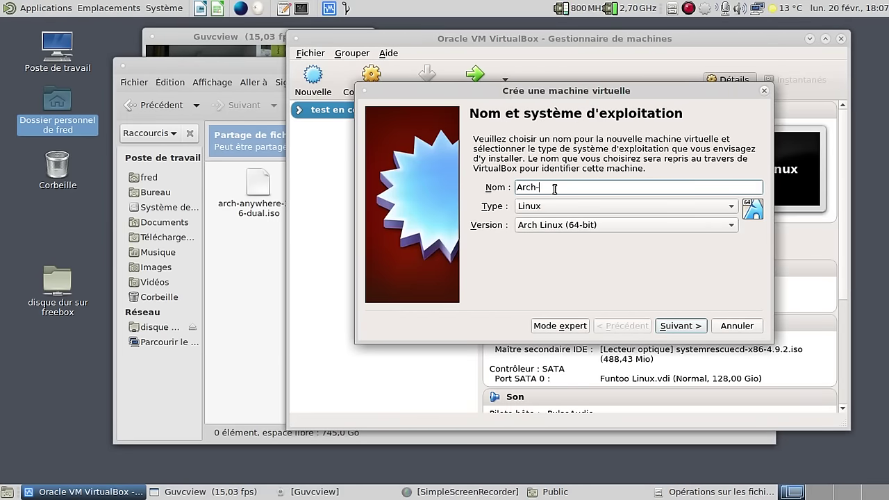
type("Anywhge")
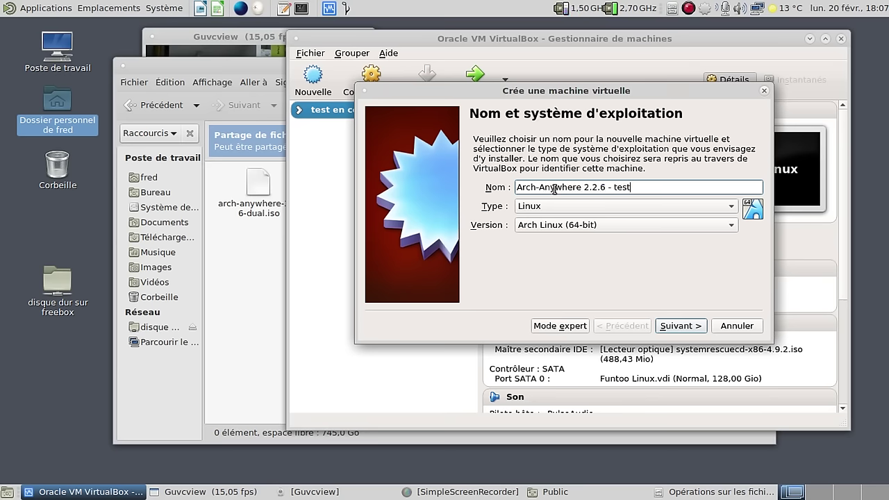
left_click(683, 327)
- Give the new machine 2048 MB of memory and create it with a VDI virtual disk of the recommended 8 GB
double_click(732, 186)
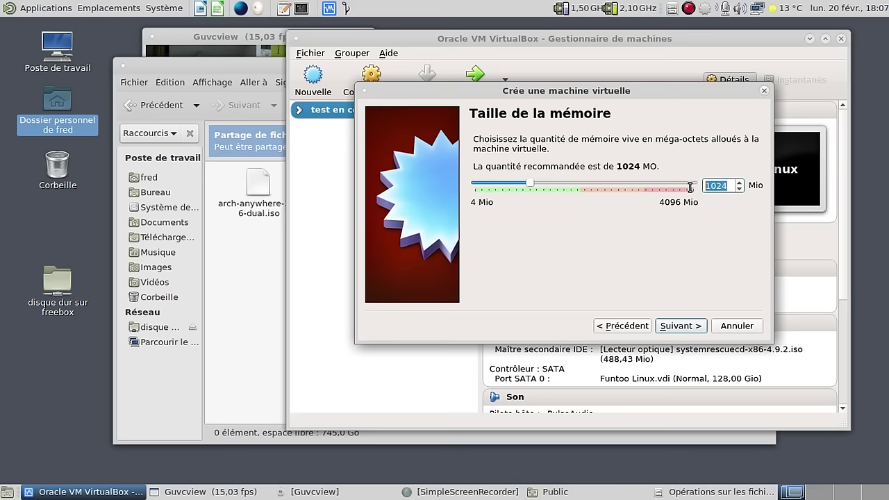
type("2048")
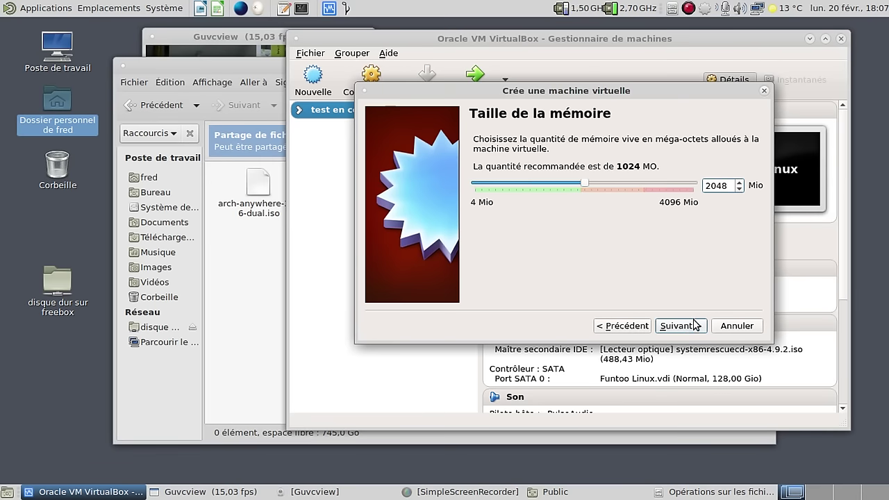
left_click(695, 325)
left_click(694, 321)
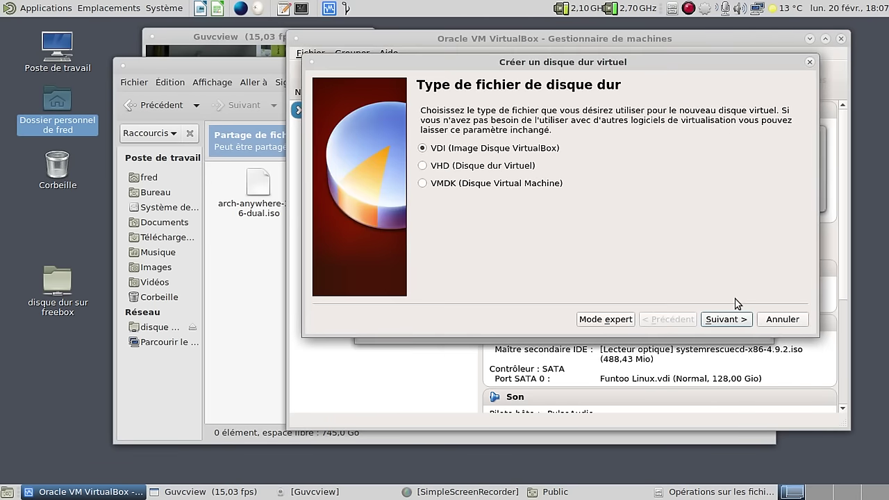
left_click(733, 321)
left_click(733, 321)
left_click(738, 319)
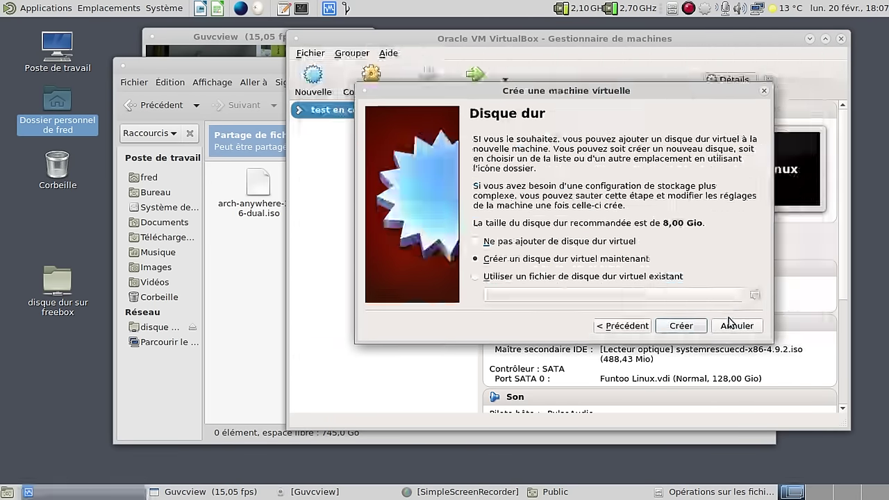
- Delete the Arch-Anywhere 2.2.6 - test virtual machine along with all its files
right_click(391, 170)
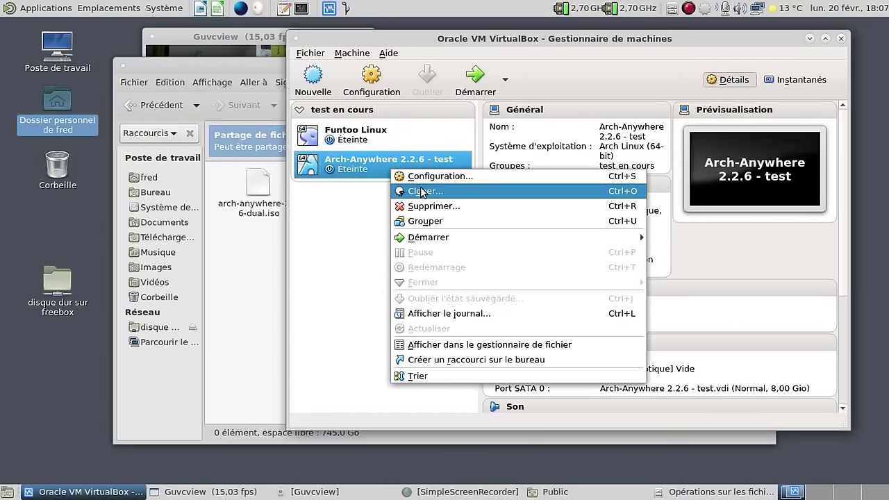
left_click(436, 205)
left_click(643, 287)
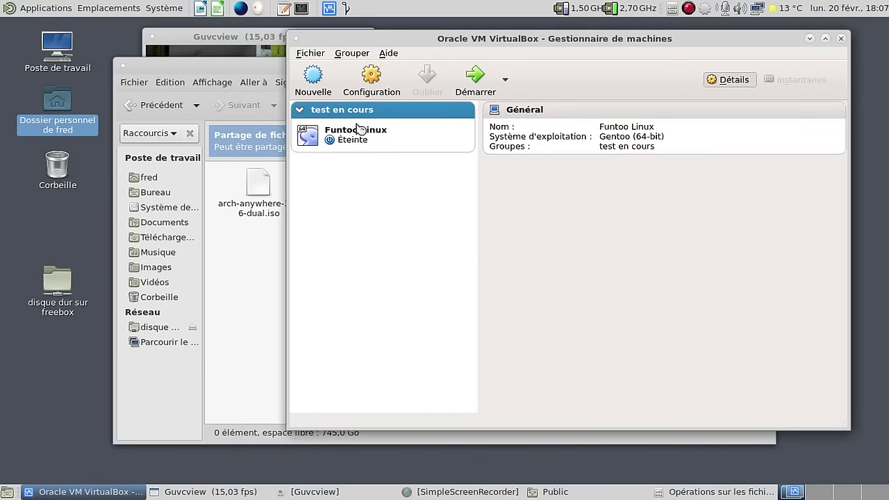
- Start a new Linux virtual machine with version Arch Linux (64-bit), name it Arch-Anywhere - test, and continue to the memory size
left_click(313, 76)
left_click(583, 206)
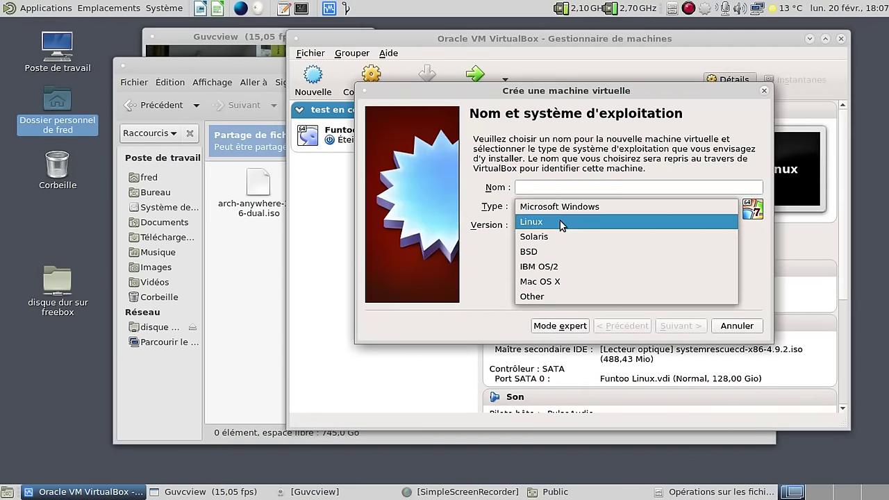
left_click(563, 225)
left_click(564, 224)
left_click(558, 115)
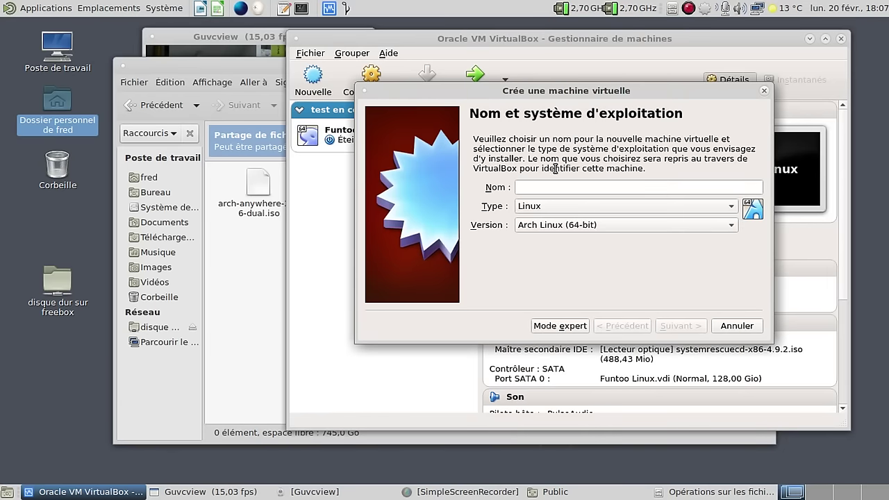
left_click(556, 186)
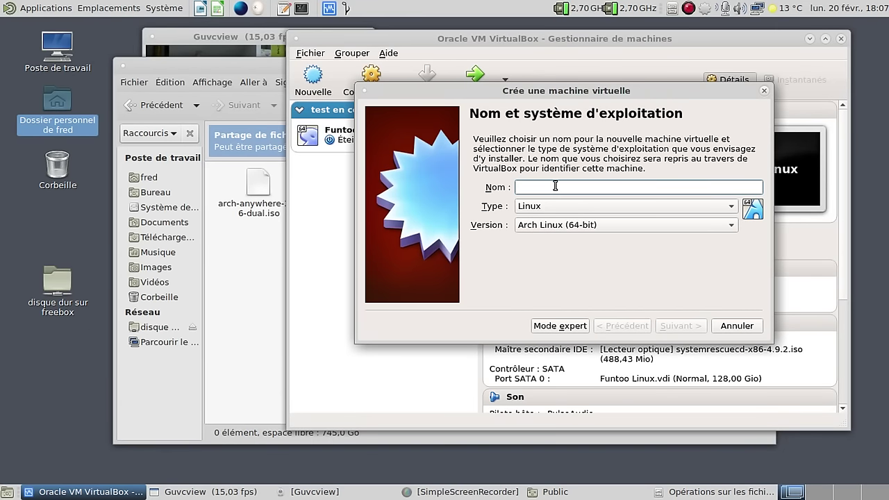
type("Arch-Anywhere - test")
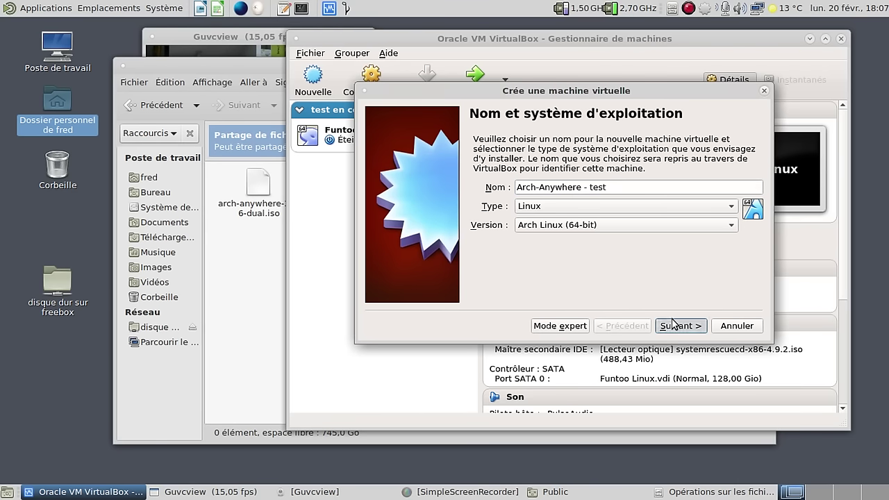
left_click(673, 325)
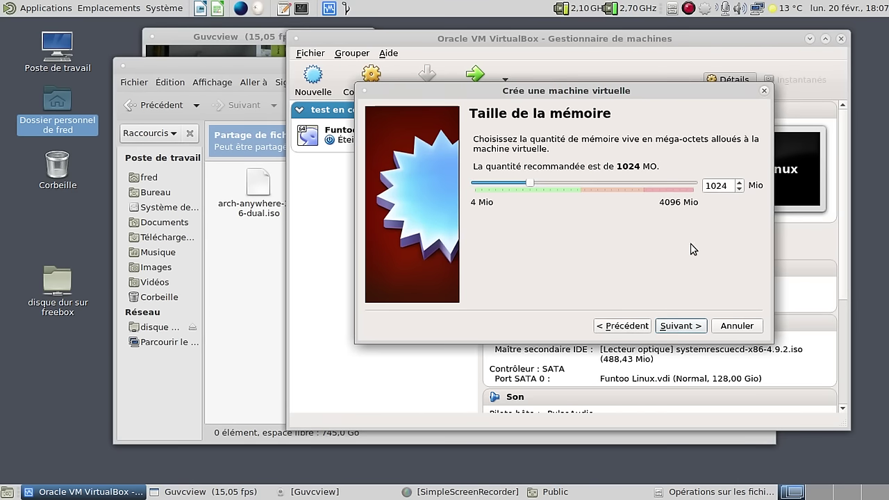
- Set the new machine's memory to 2048 MB and continue to the hard disk page
left_click_drag(728, 183, 699, 186)
type("2048")
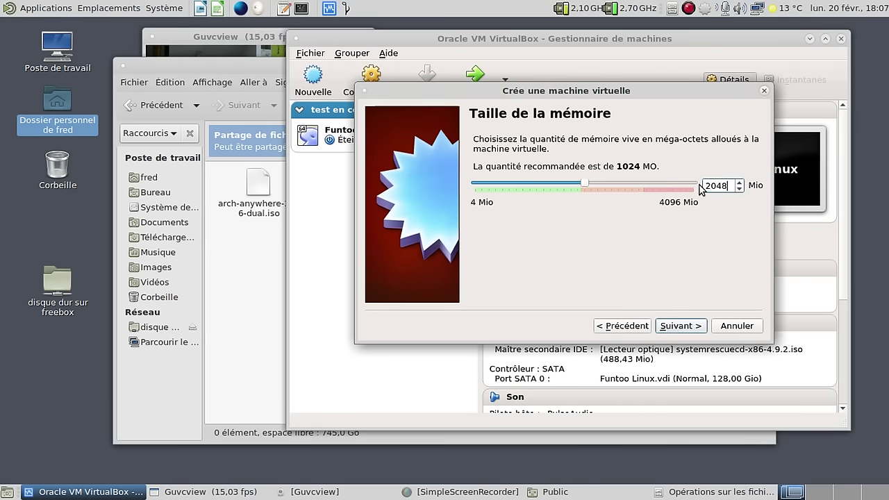
left_click(679, 325)
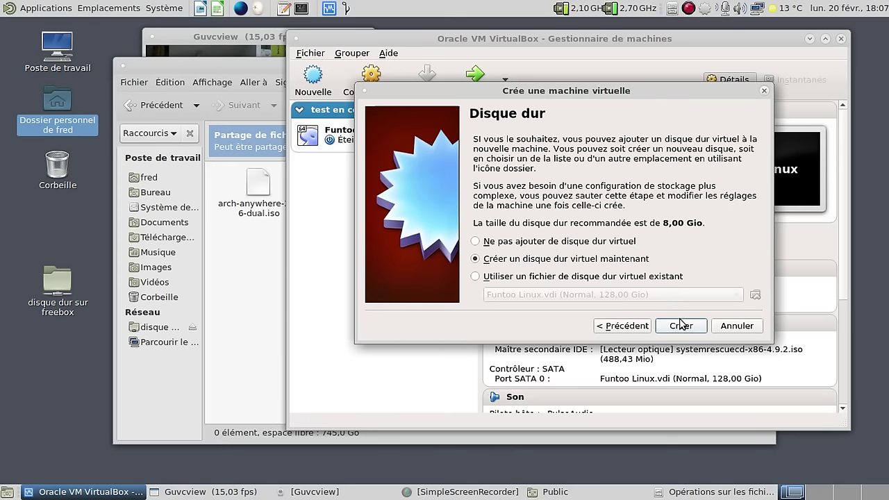
- Create a dynamically allocated virtual disk of 128 GB for the Arch-Anywhere - test machine
left_click(680, 324)
left_click(726, 319)
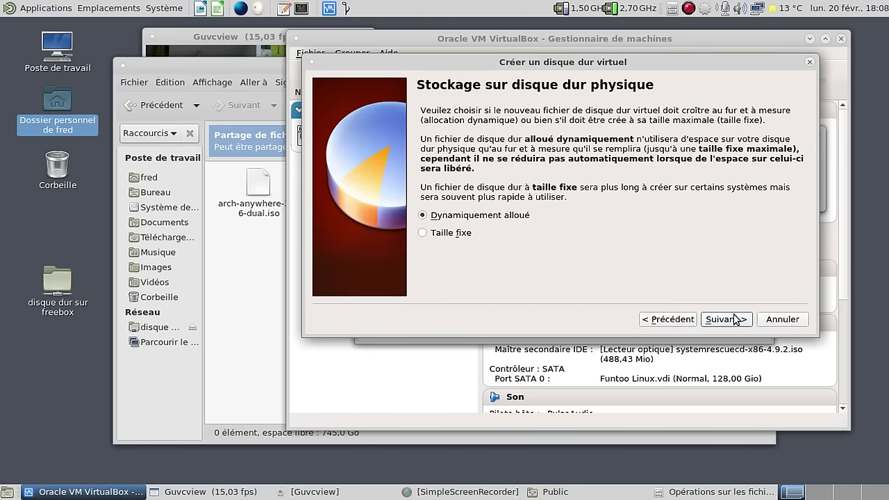
left_click(736, 319)
left_click(759, 196)
type("128,00 Gio")
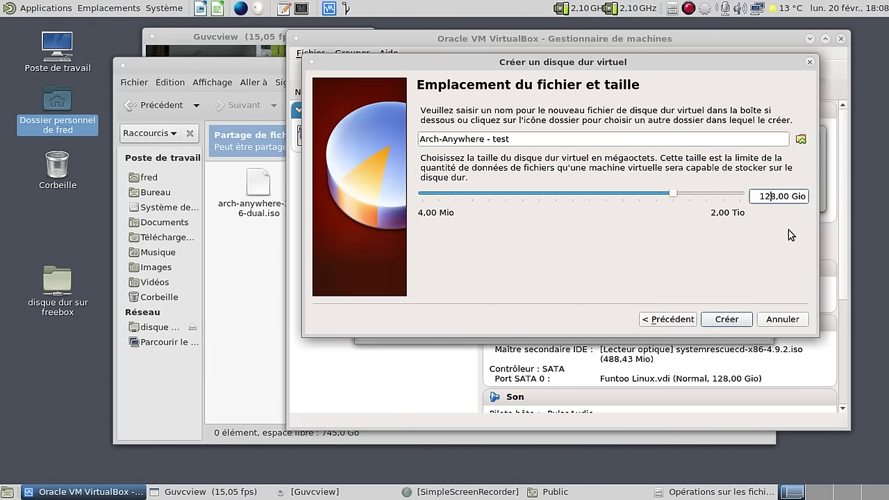
left_click(727, 320)
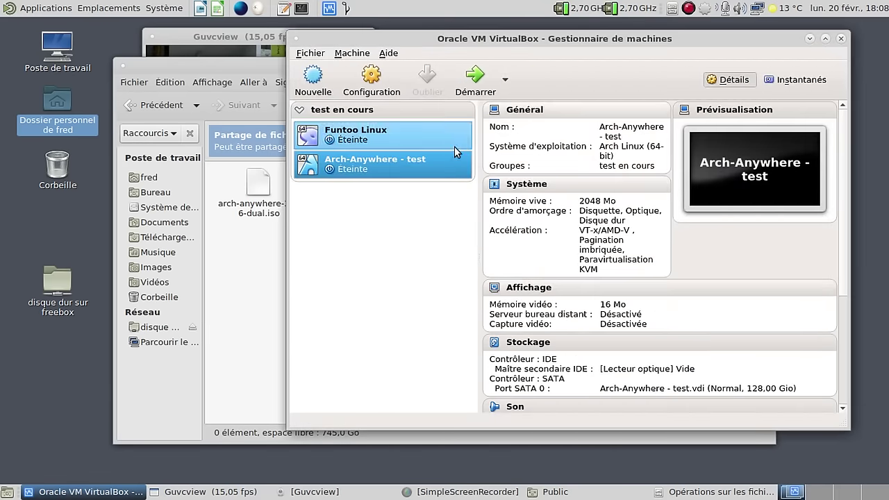
- Take Arch-Anywhere - test out of the "test en cours" group, and set its boot order without floppy and with the hard disk ahead of optical
left_click_drag(454, 156, 421, 201)
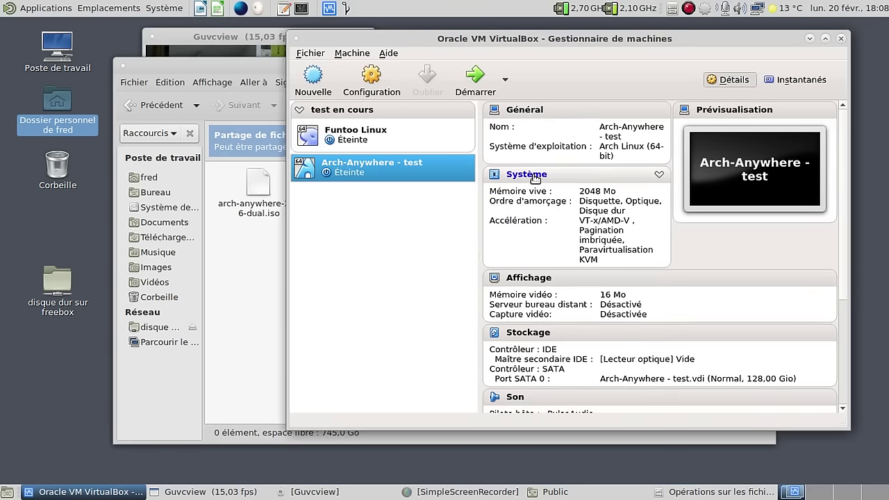
left_click(534, 179)
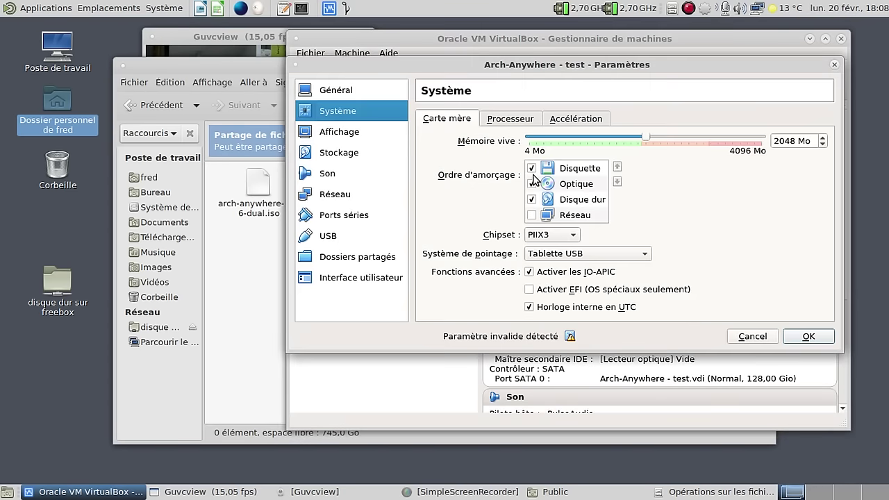
left_click(531, 168)
left_click(578, 199)
left_click(616, 166)
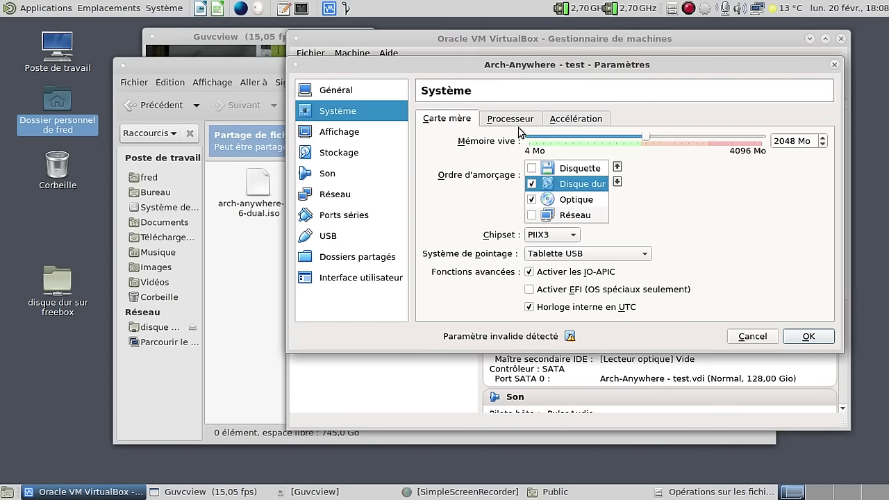
- Give the machine 2 processors and set network card 1 to bridged access (Accès par pont)
left_click(510, 118)
left_click(822, 138)
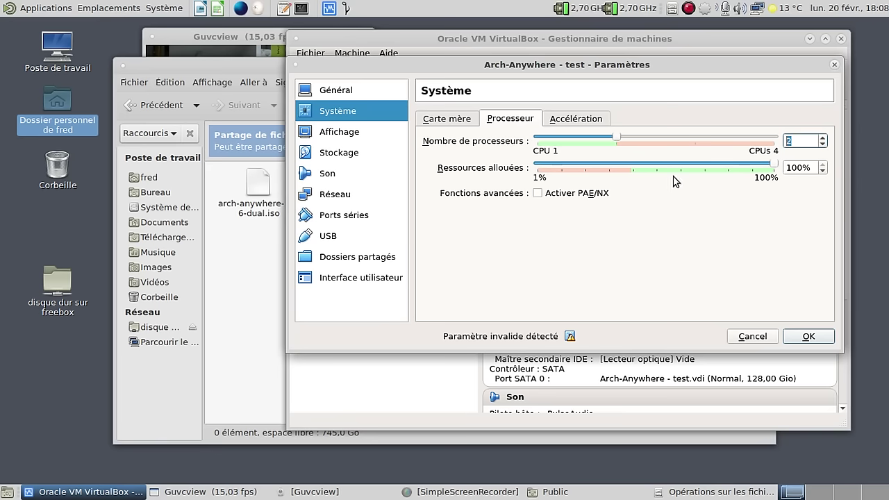
left_click(356, 196)
left_click(568, 159)
left_click(572, 191)
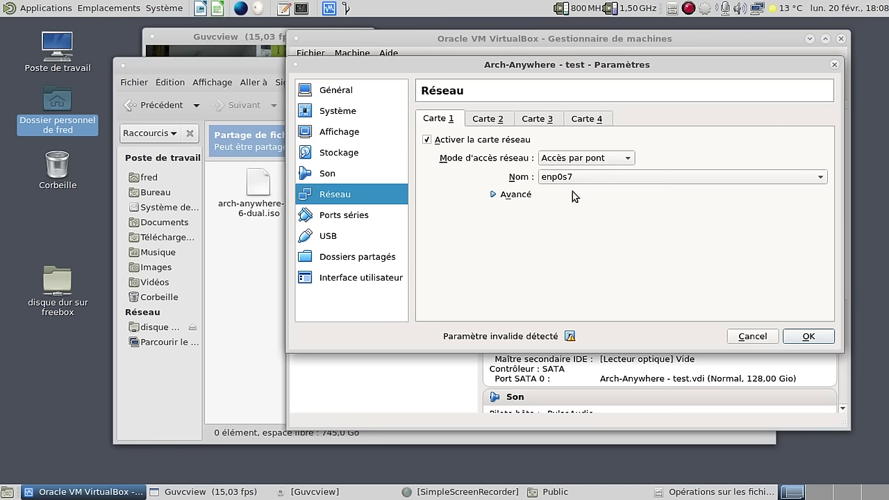
- Set the machine's audio controller to Intel Audio HD and save the settings
left_click(368, 173)
left_click(538, 153)
left_click(533, 141)
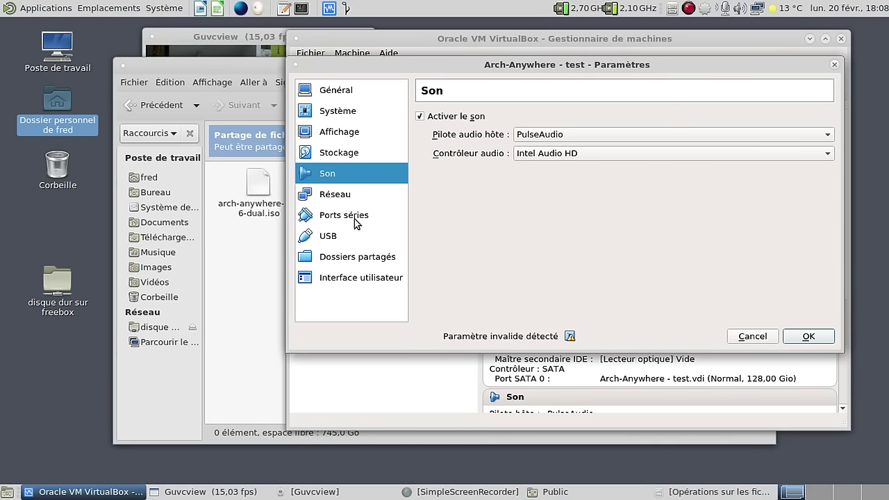
left_click(356, 216)
left_click(806, 338)
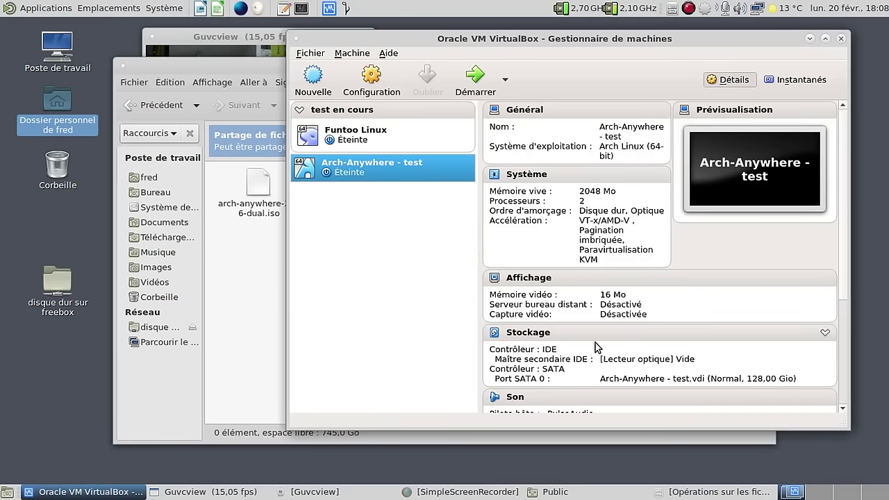
- Try enabling EFI in the machine's motherboard settings and close the settings
left_click(524, 173)
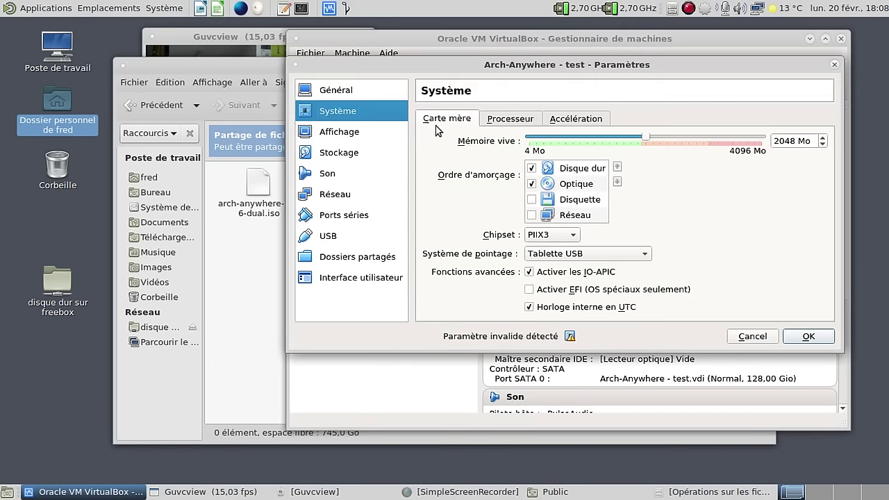
key("alt+Tab")
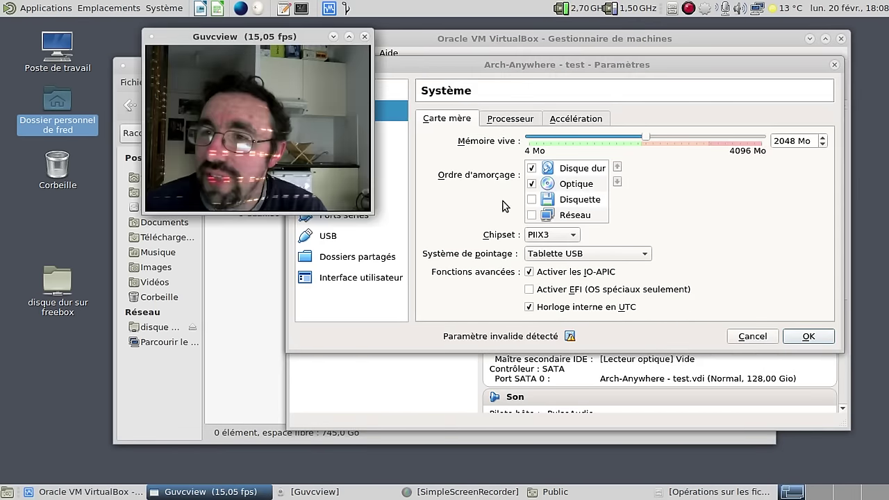
left_click(532, 290)
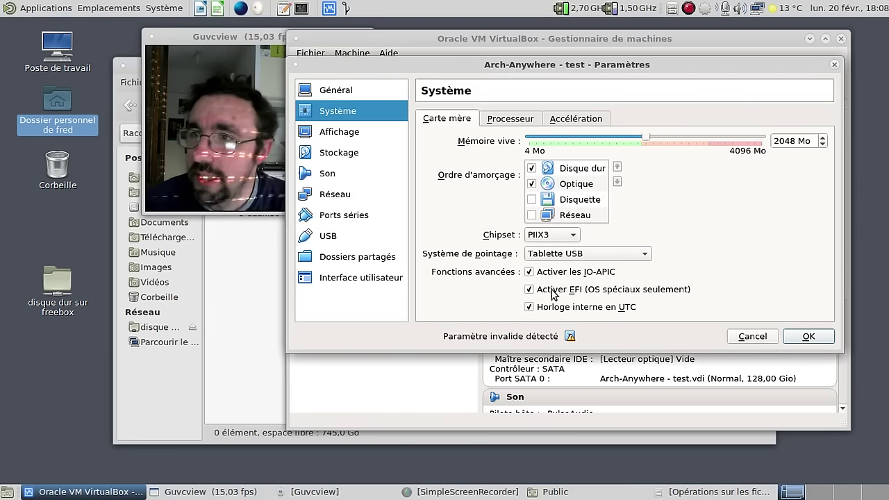
left_click(808, 337)
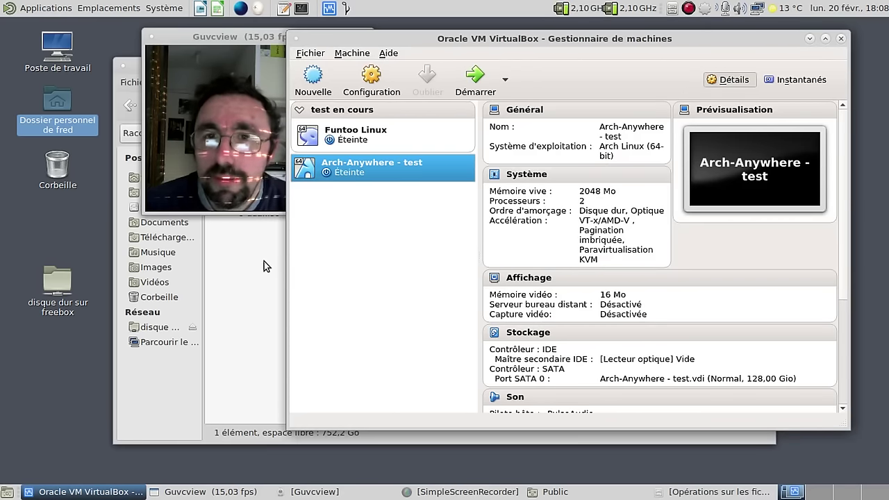
- Switch to the Public folder window and unmount the network drive "disque dur sur freebox"
left_click(264, 261)
left_click(462, 491)
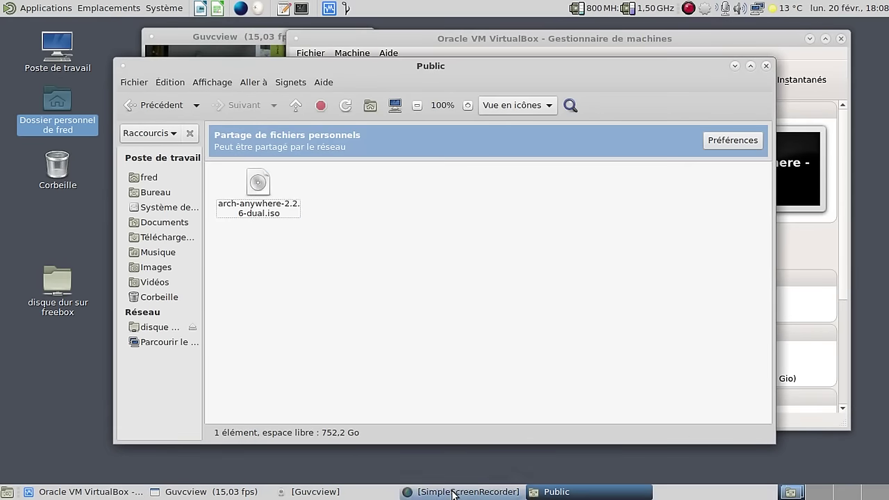
left_click(602, 66)
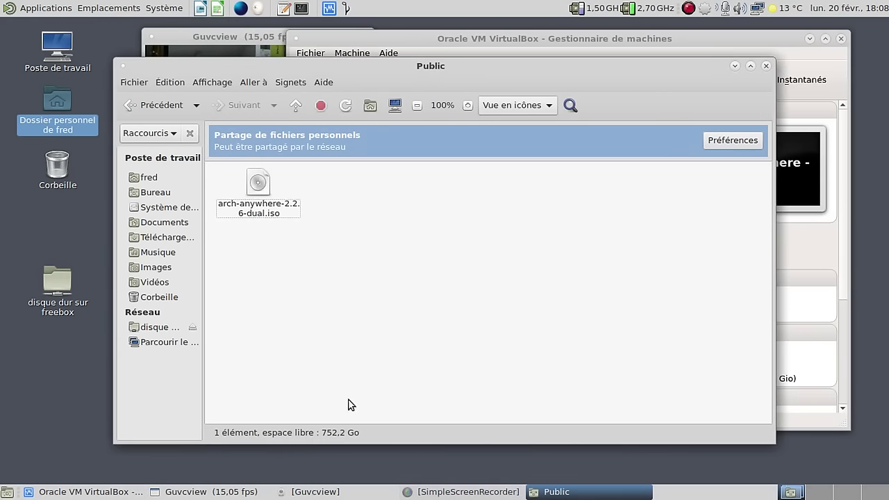
left_click(193, 341)
left_click(183, 327)
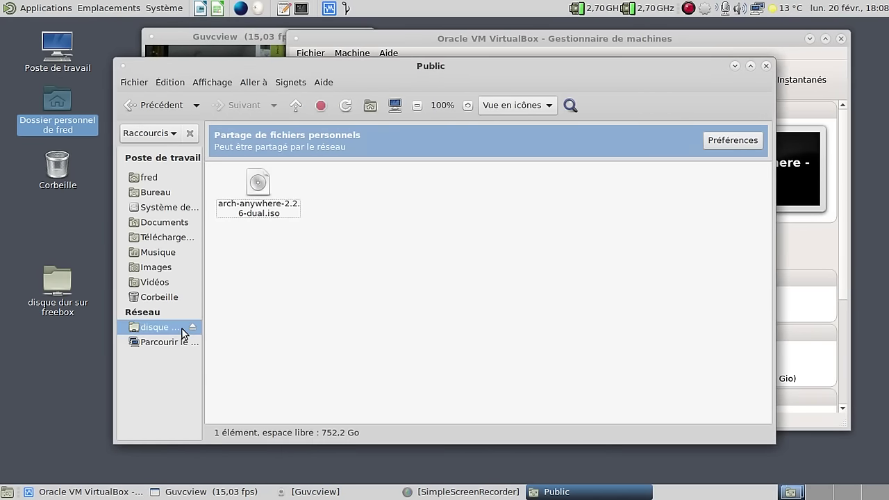
right_click(183, 330)
left_click(256, 436)
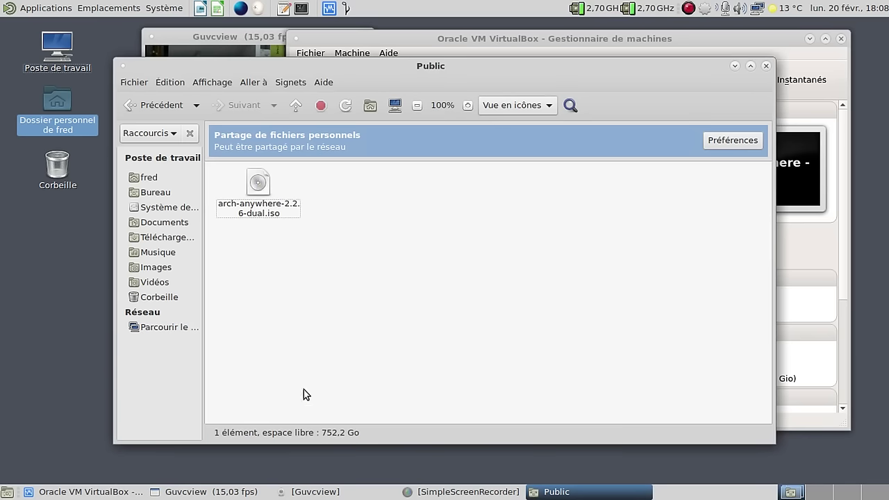
- Check the size of arch-anywhere-2.2.6-dual.iso in list view, and return to icon view
left_click(291, 212)
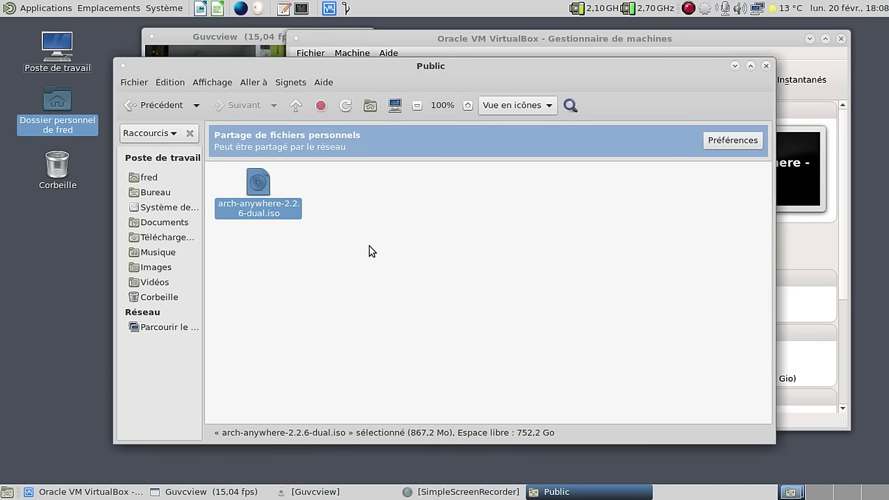
key("ctrl+2")
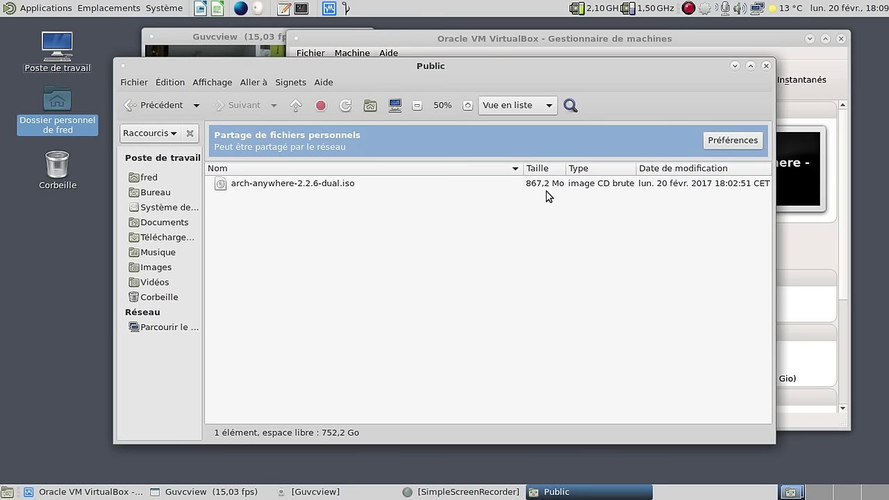
key("ctrl+1")
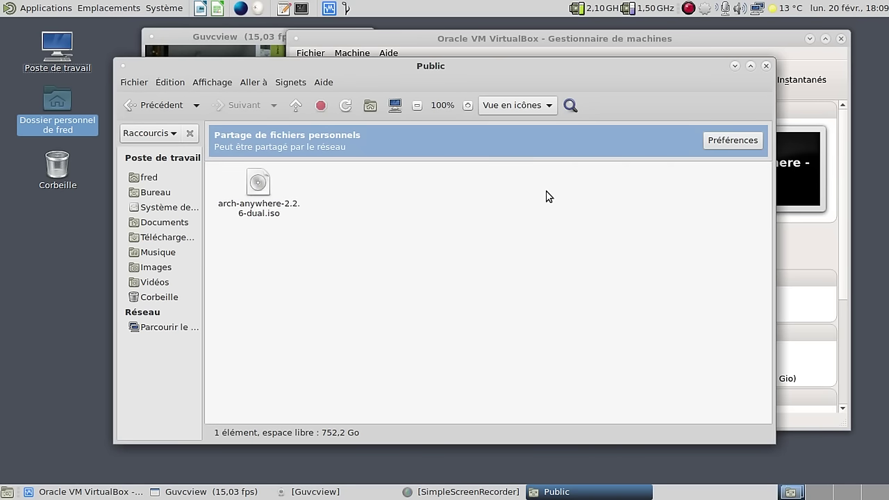
- In VirtualBox, insert arch-anywhere-2.2.6-dual.iso in the Arch-Anywhere - test machine's optical drive and start the machine
left_click(552, 39)
left_click(670, 359)
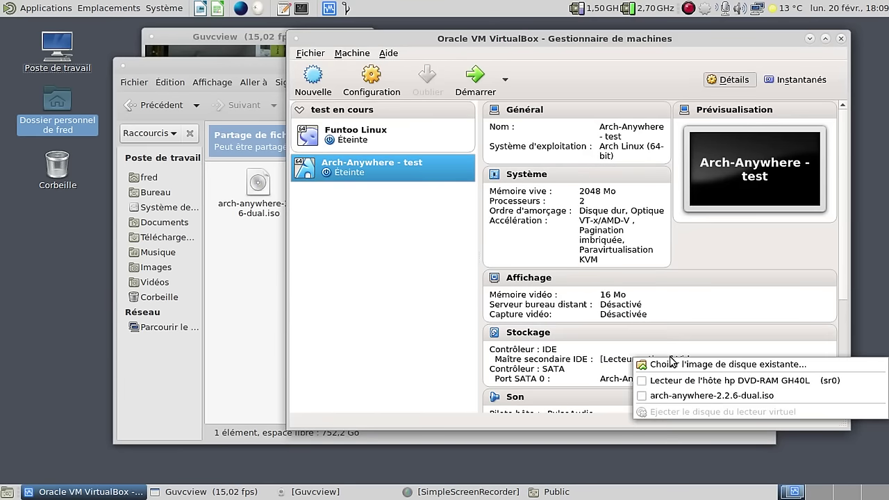
left_click(694, 395)
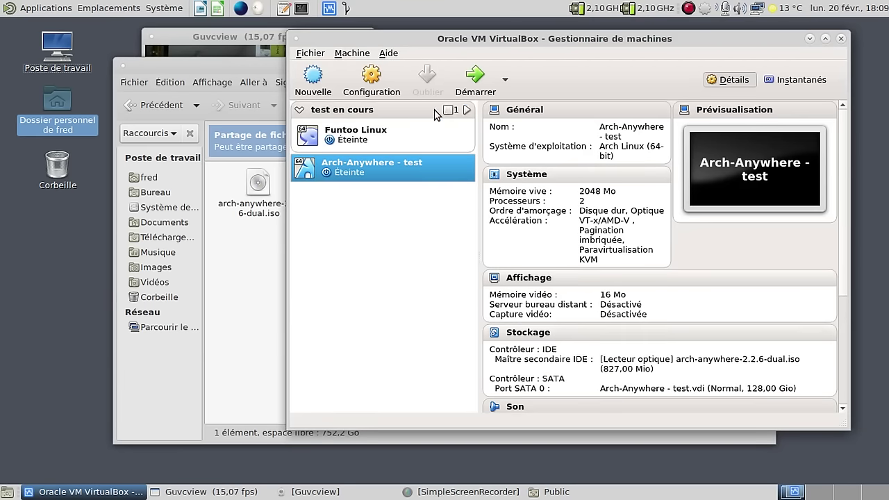
left_click(475, 76)
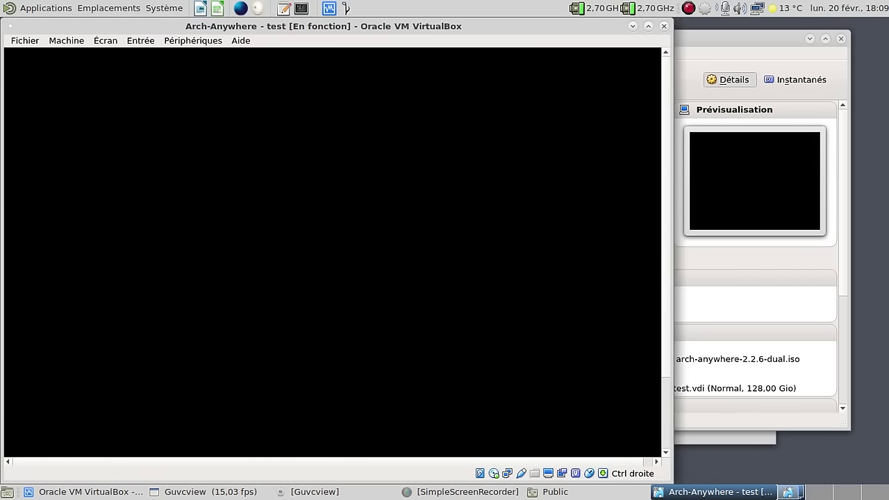
- Tidy the desktop by closing the Public folder and minimising the machine manager, with the running machine's window beside the webcam view
left_click(554, 490)
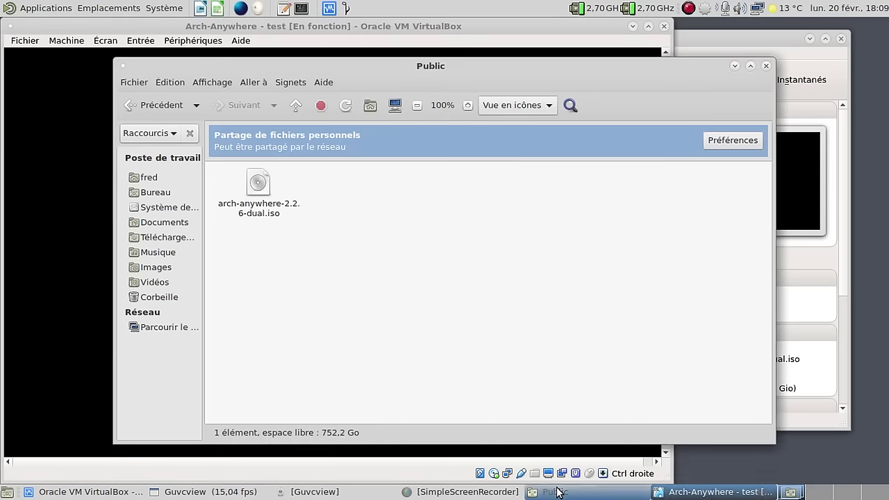
left_click(766, 66)
left_click(810, 40)
left_click_drag(400, 25, 586, 27)
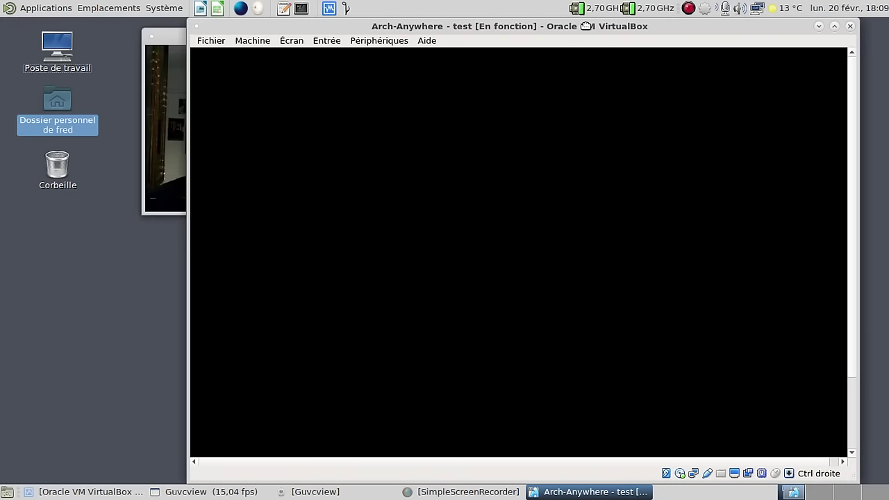
left_click_drag(161, 33, 21, 29)
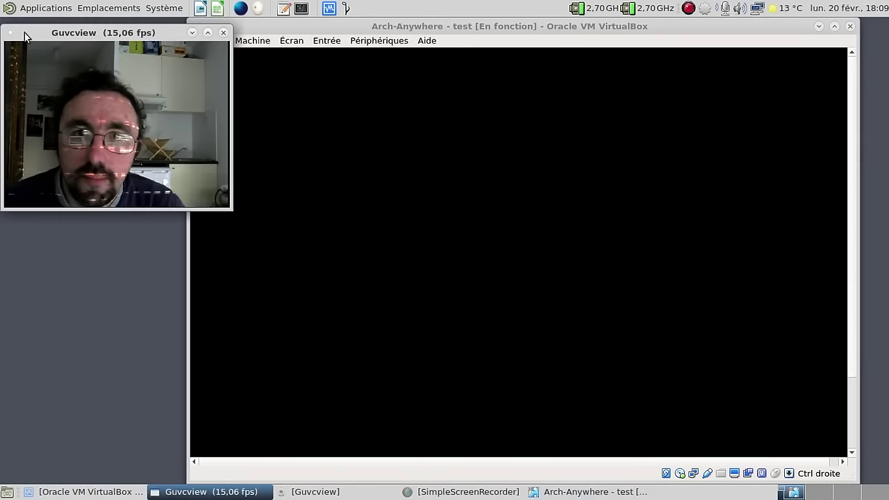
- Focus the virtual machine and examine the whole list of install languages offered by the installer
left_click(340, 29)
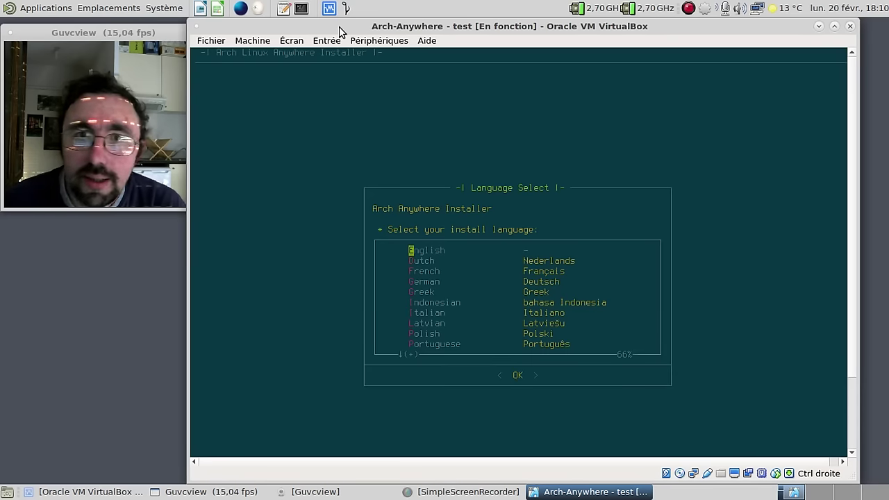
key("Down")
key("Down")
key("Down")
key("Up")
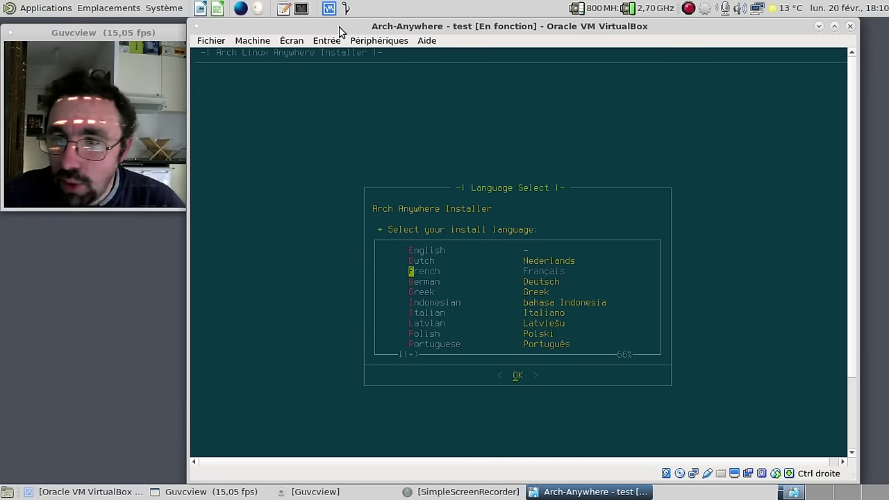
key("Up")
key("Up")
key("Down")
key("Down")
key("Down")
key("Down")
key("Down")
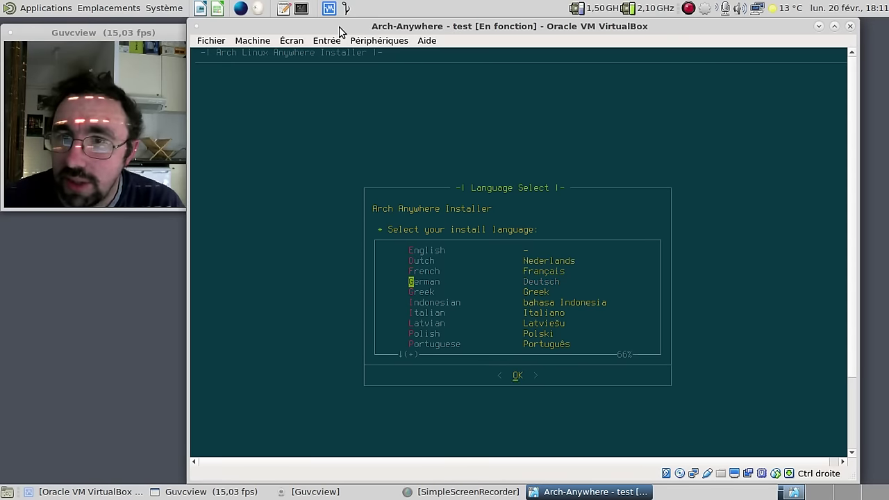
key("Down")
key("Down")
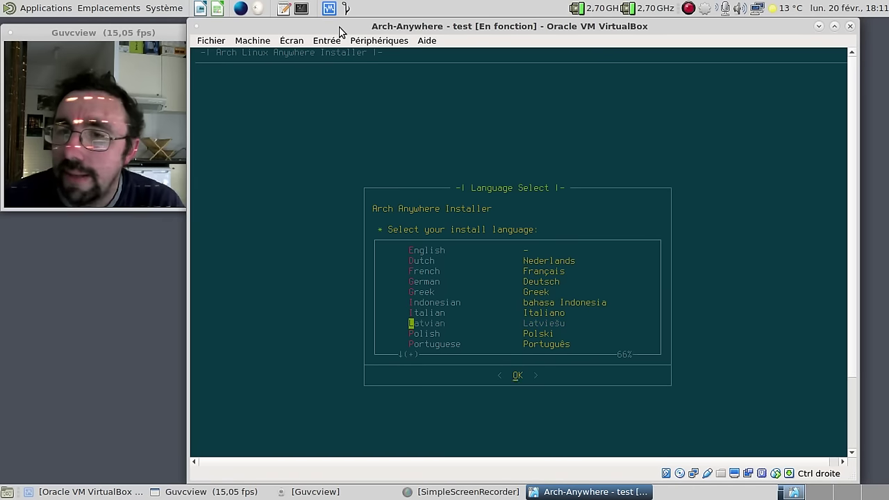
key("Down")
key("Down")
key("Down")
key("Down")
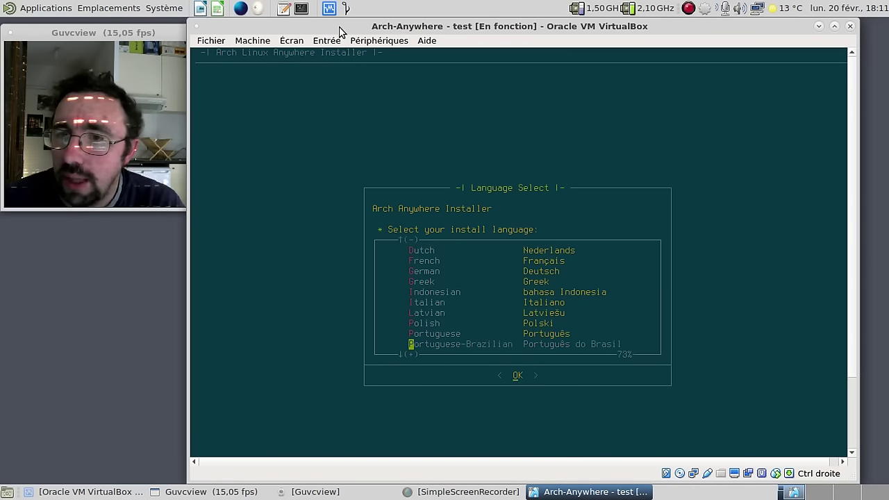
key("Down")
key("Down")
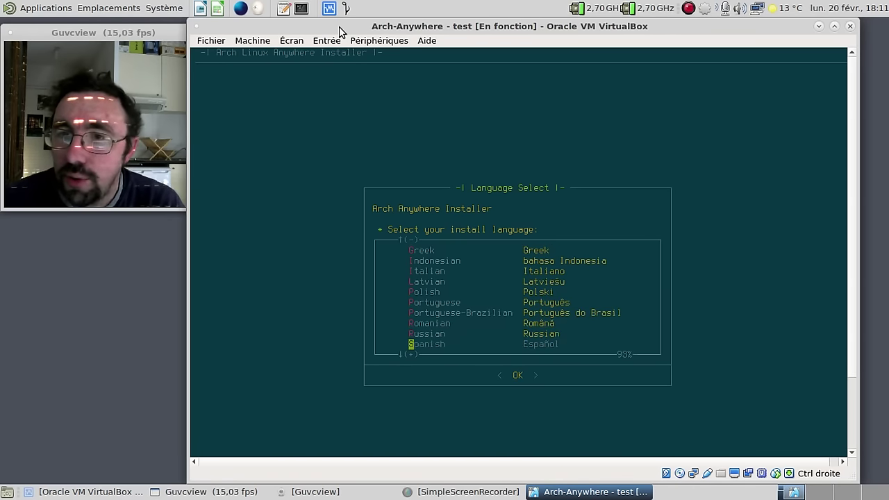
key("Down")
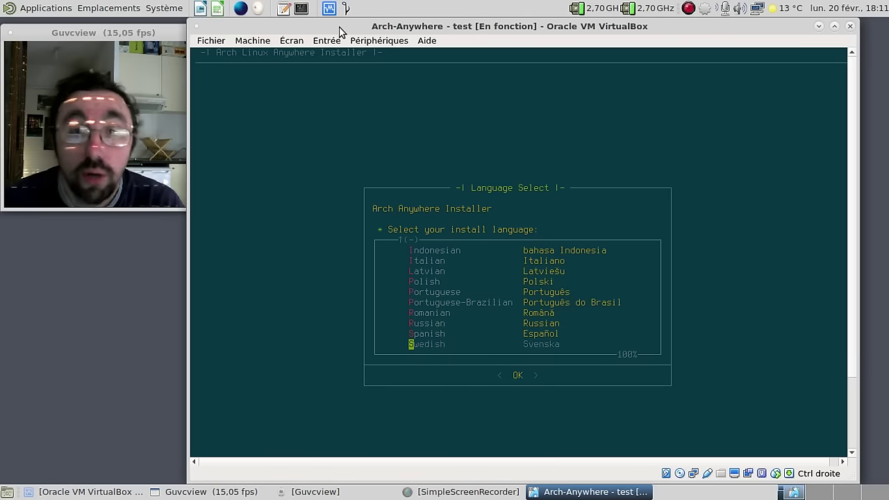
- Choose French as the install language and agree to begin the installation procedure
key("Up")
key("Up")
key("Up")
key("Up")
key("Up")
key("Up")
key("Up")
key("Up")
key("Up")
key("Up")
key("Up")
key("Up")
key("Up")
key("Up")
key("Down")
key("Down")
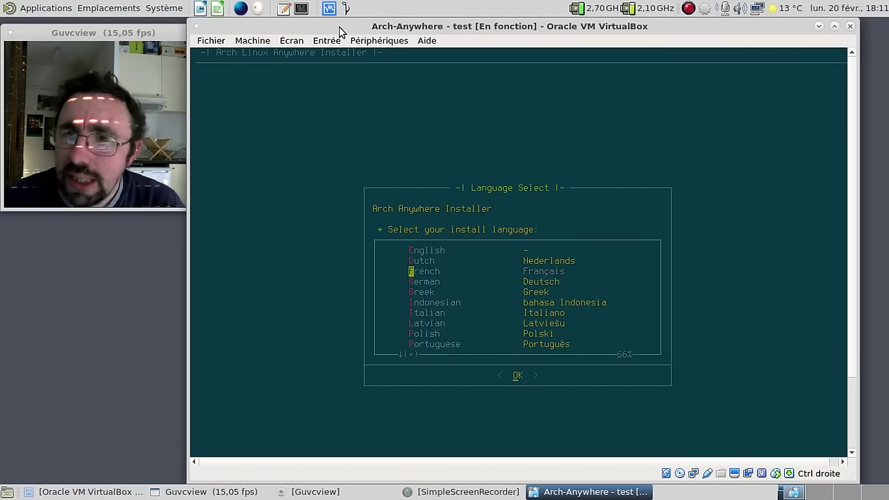
key("Return")
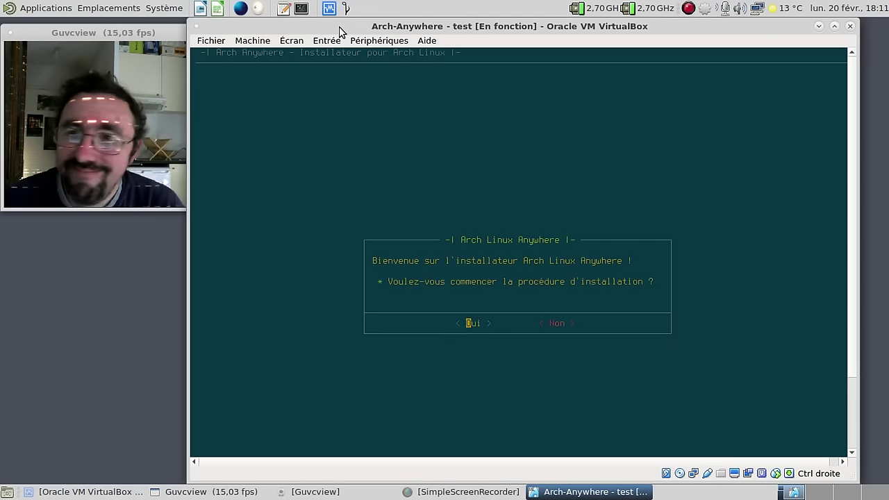
key("Return")
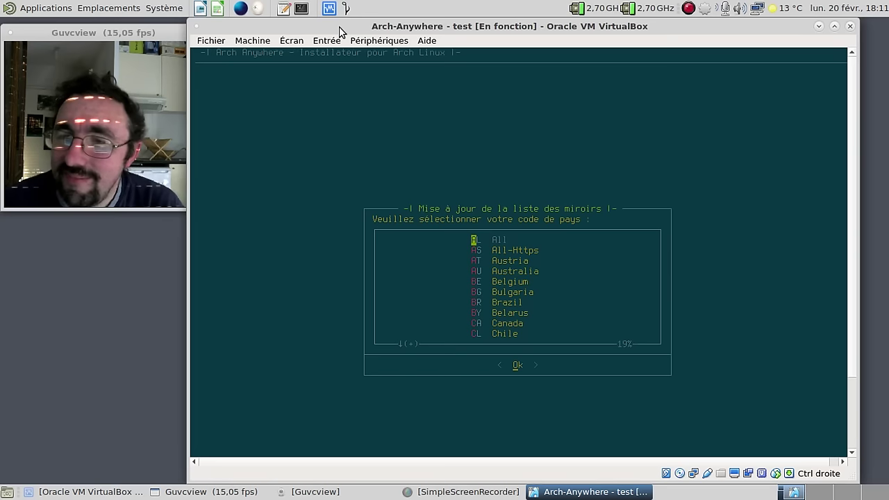
- Set the country code for the mirror list update to FR France
key("f")
key("f")
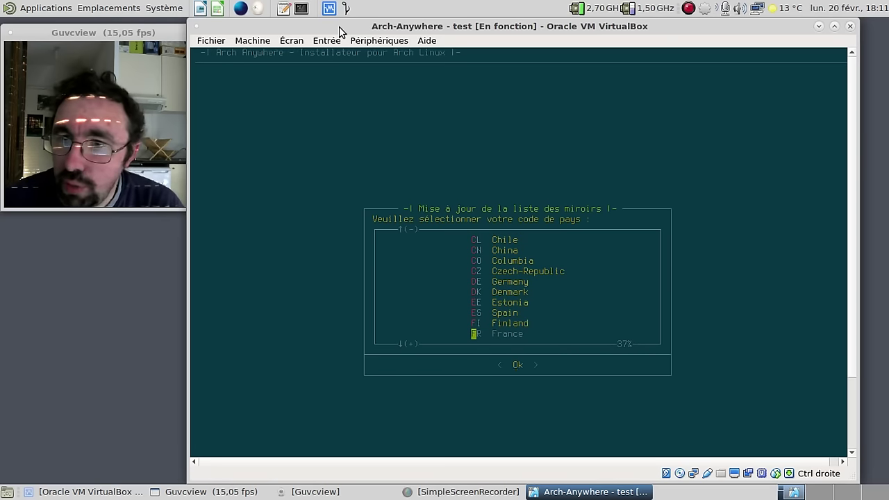
key("Return")
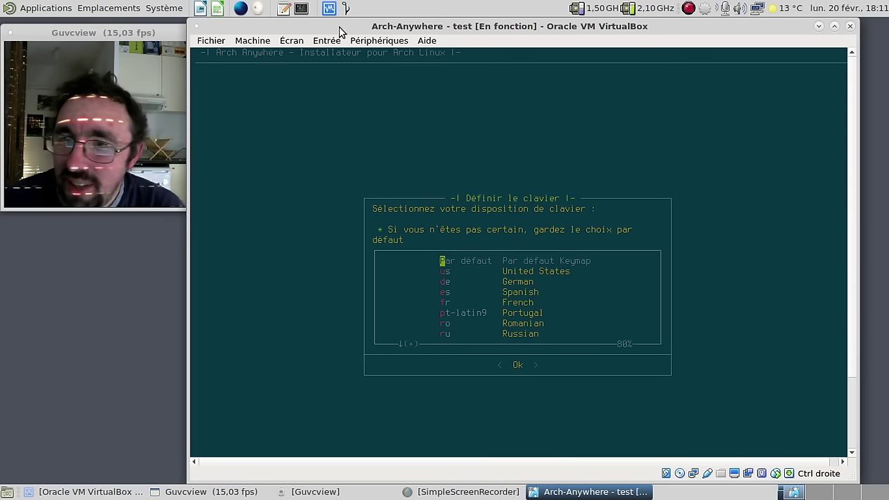
- Set the keyboard layout to fr (French)
key("Down")
key("Down")
key("Down")
key("Down")
key("Return")
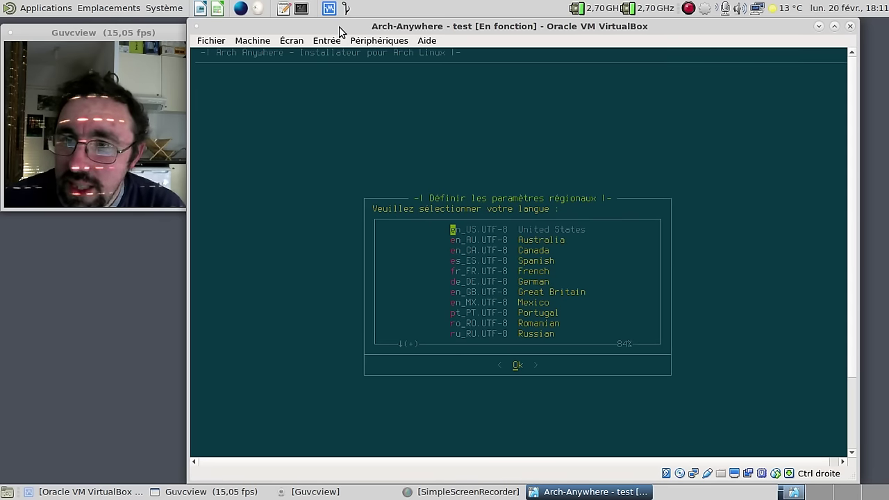
- Set the system locale to fr_FR.UTF-8
key("Down")
key("Down")
key("Down")
key("Down")
key("Return")
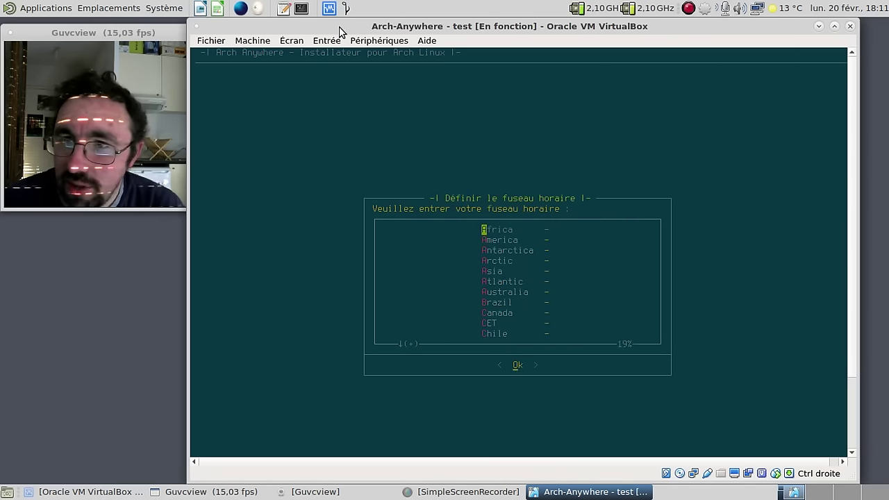
- Set the time zone to the Europe region and choose its first sub-zone starting with P
key("e")
key("e")
key("e")
key("e")
key("e")
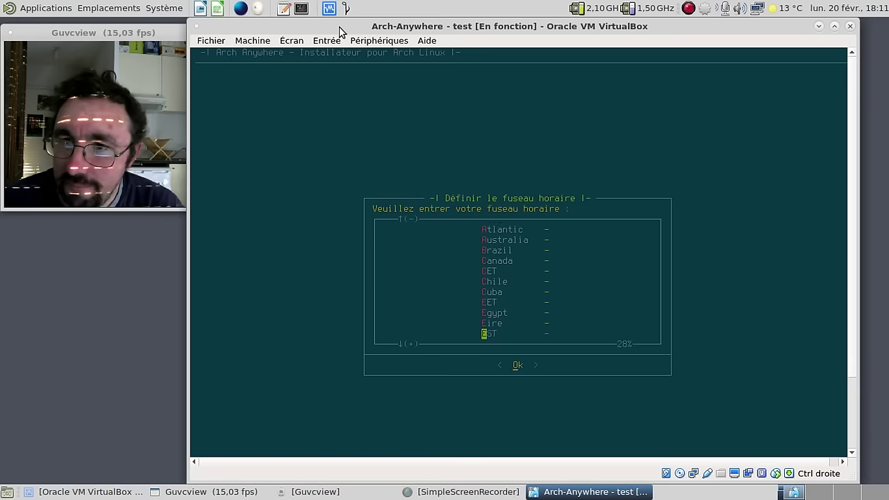
key("e")
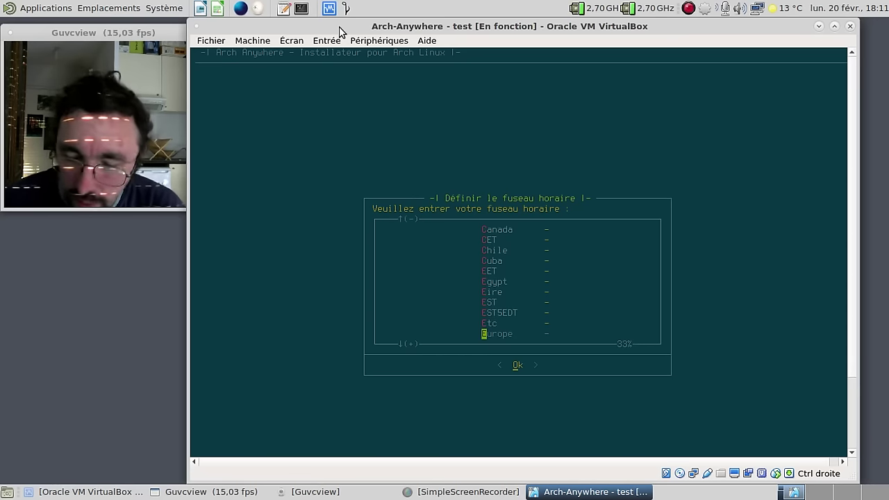
key("Return")
key("p")
key("Return")
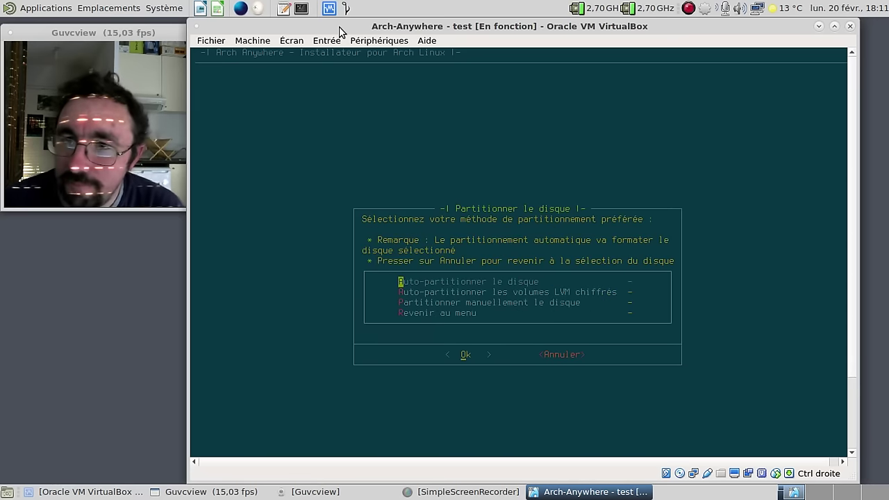
- Choose manual disk partitioning and open disk sda in the partition editor with a gpt label
key("Down")
key("Down")
key("Return")
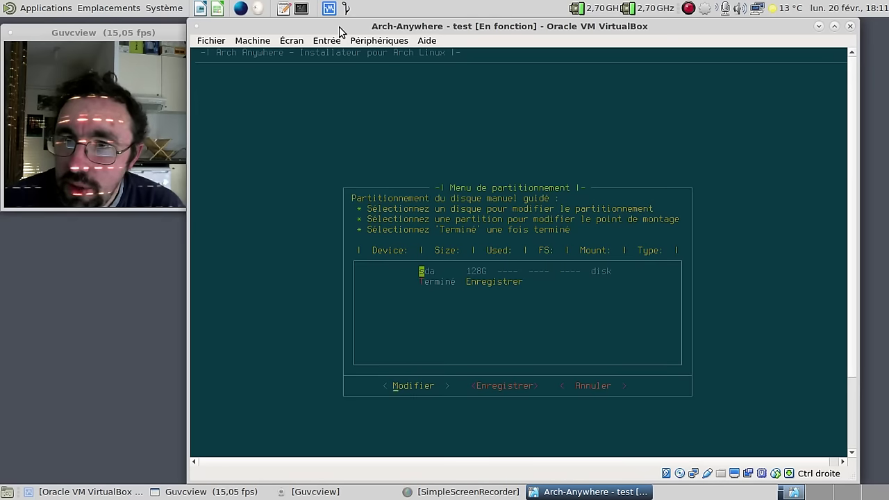
key("Return")
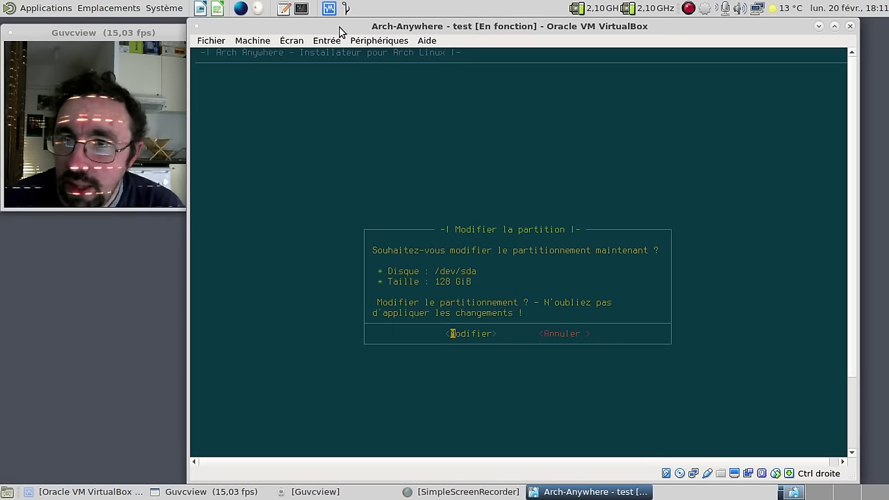
key("Return")
key("Return")
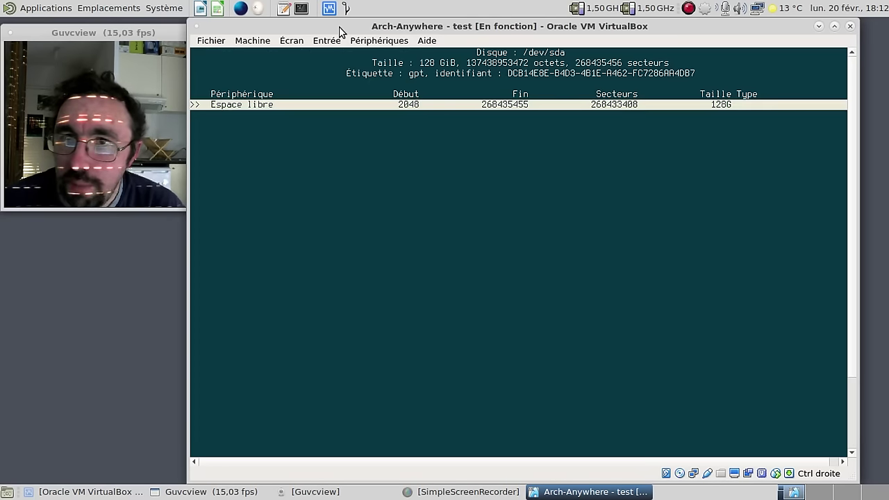
- Show the machine full screen and create a 512M partition in the free space of /dev/sda
key("ctrl+f")
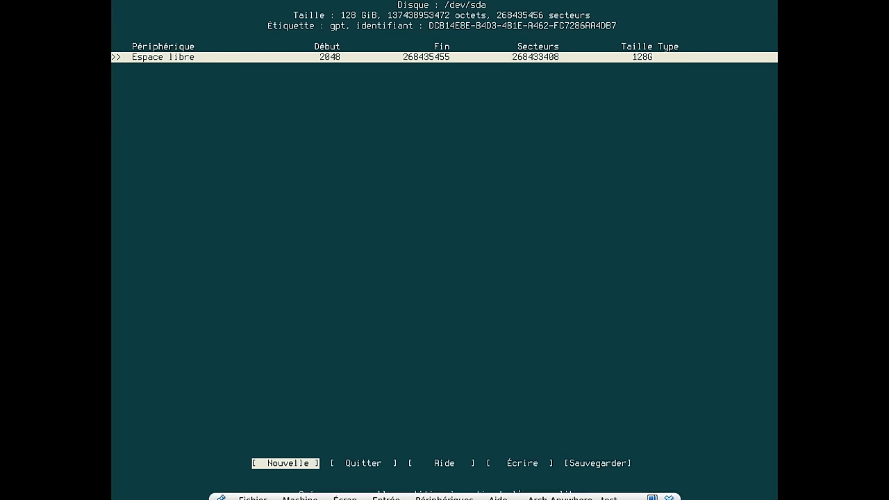
key("Return")
key("BackSpace")
key("BackSpace")
key("BackSpace")
key("BackSpace")
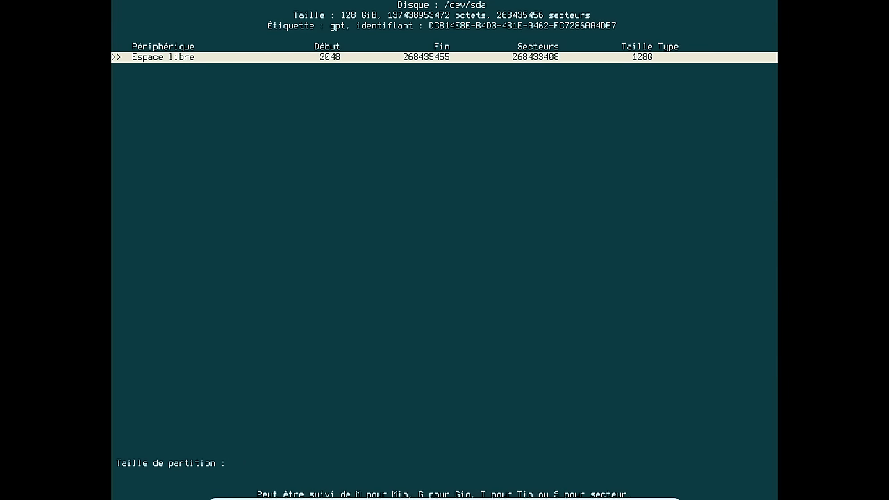
type("512M")
key("Return")
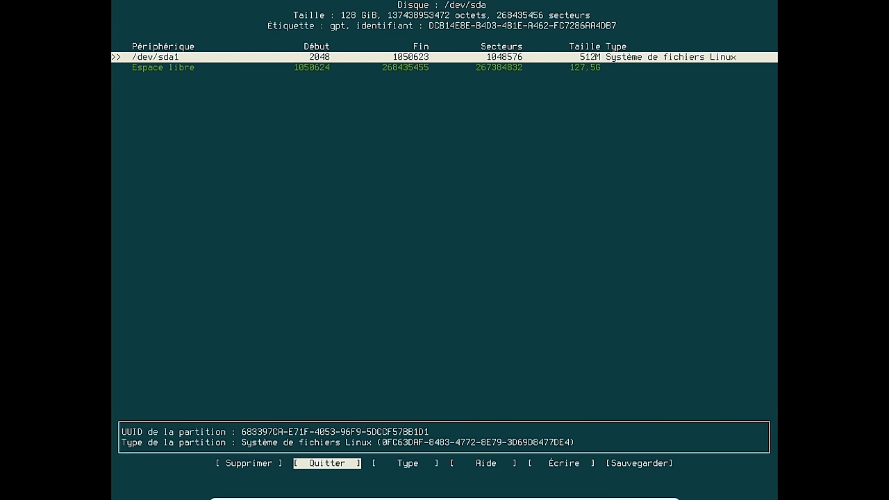
- Set the partition type of /dev/sda1 to Système EFI
key("Right")
key("Return")
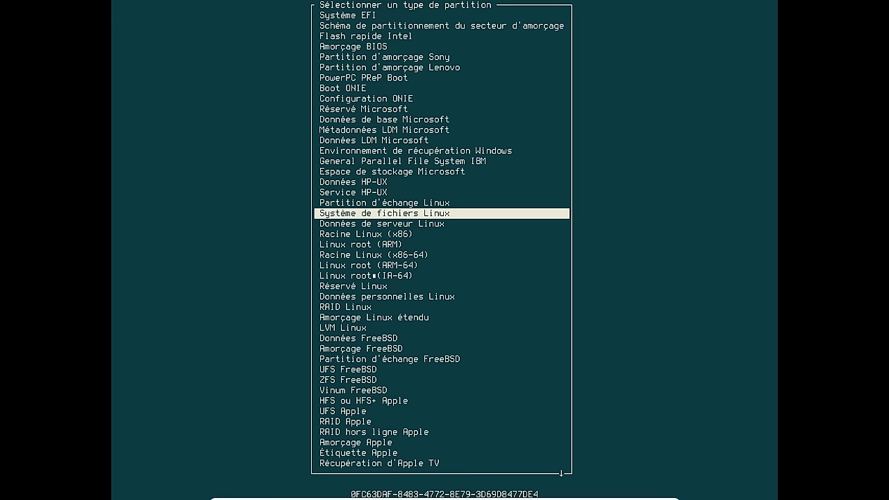
key("Up")
key("Up")
key("Up")
key("Up")
key("Up")
key("Up")
key("Up")
key("Up")
key("Up")
key("Up")
key("Up")
key("Up")
key("Up")
key("Up")
key("Up")
key("Up")
key("Up")
key("Up")
key("Up")
key("Return")
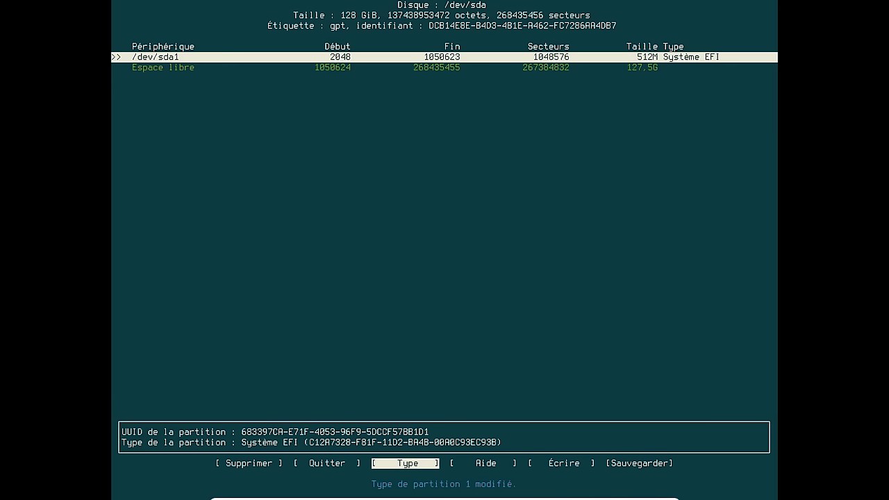
- Create a 20G partition in the free space after /dev/sda1, keeping the default Linux file system type
key("Down")
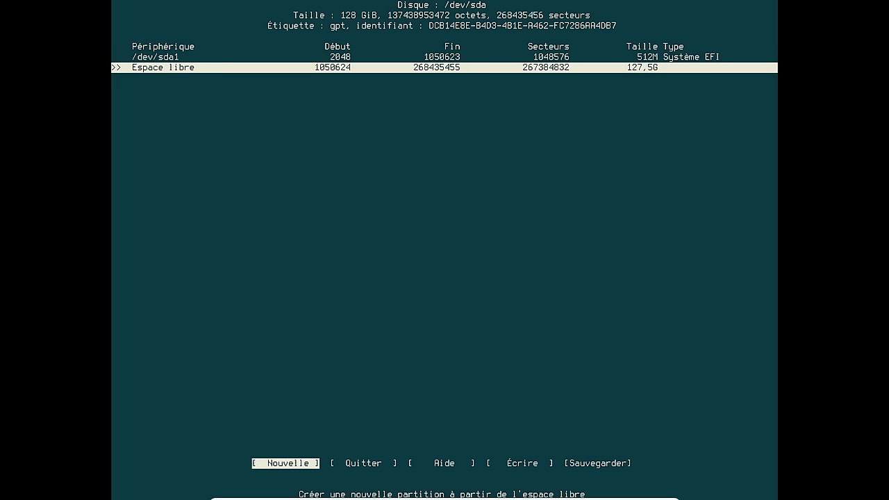
key("Return")
key("BackSpace")
key("BackSpace")
key("BackSpace")
key("BackSpace")
key("BackSpace")
key("BackSpace")
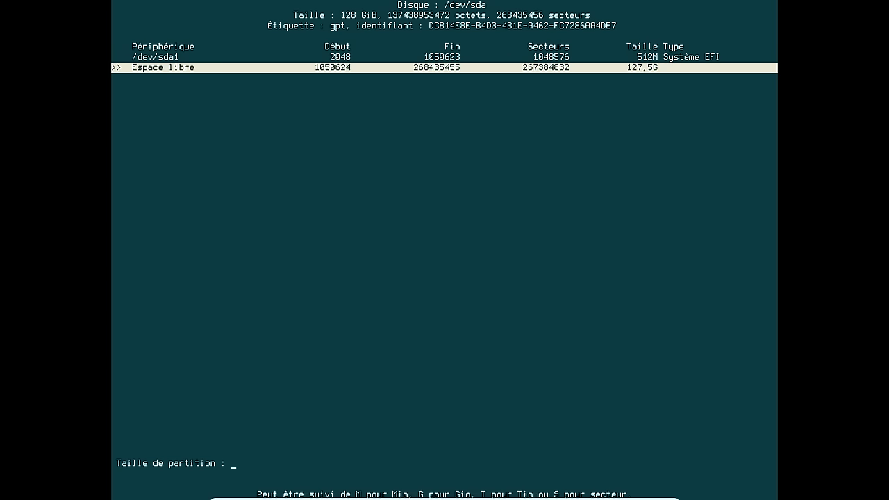
type("20G")
key("Return")
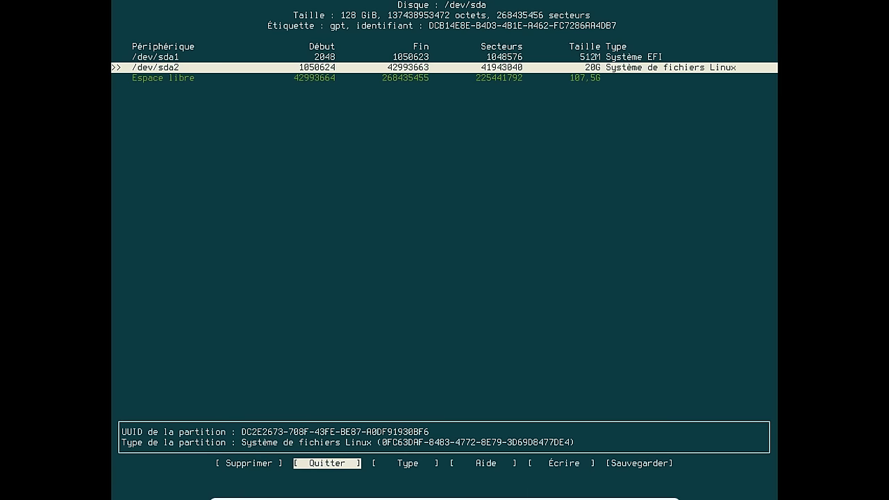
- Create a 4G partition in the free space after /dev/sda2
key("Down")
key("Return")
key("BackSpace")
key("BackSpace")
key("BackSpace")
key("BackSpace")
key("BackSpace")
key("BackSpace")
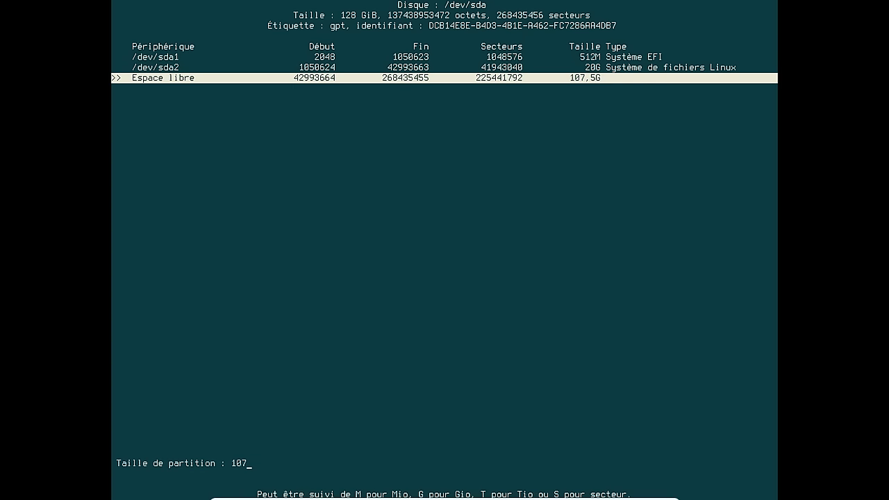
type("4G")
key("Return")
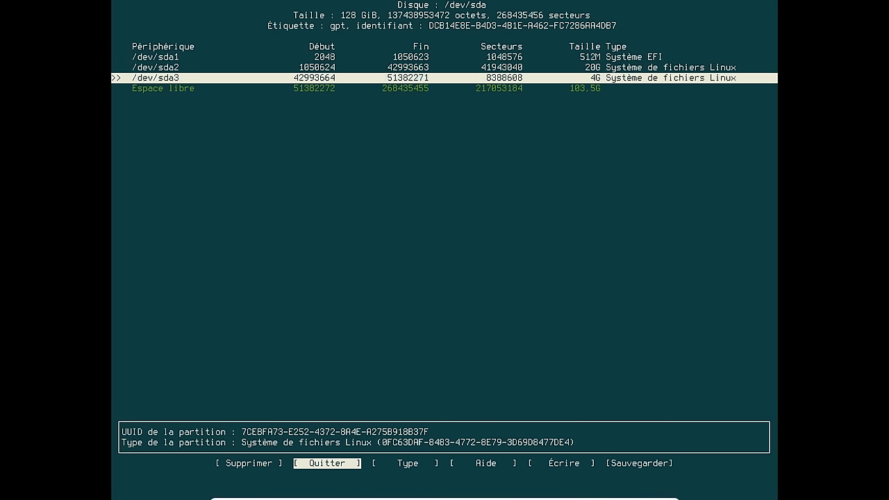
- Set the partition type of /dev/sda3 to Partition d'échange Linux
key("Right")
key("Return")
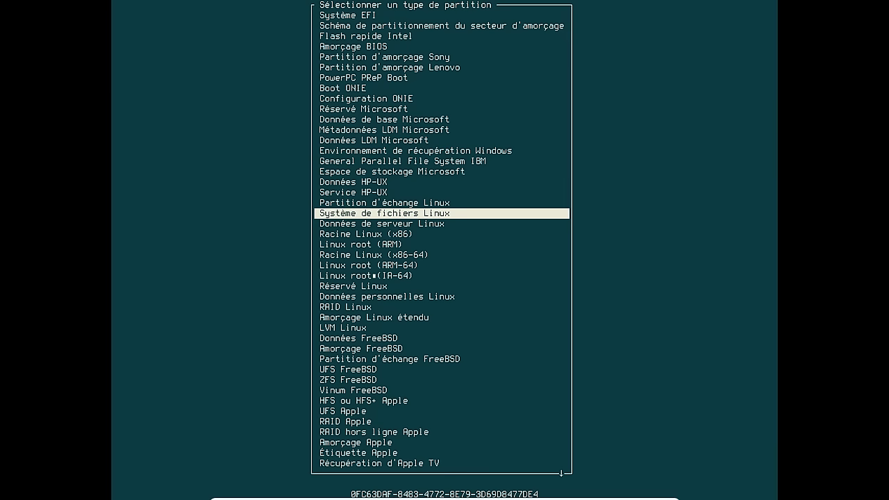
key("Up")
key("Return")
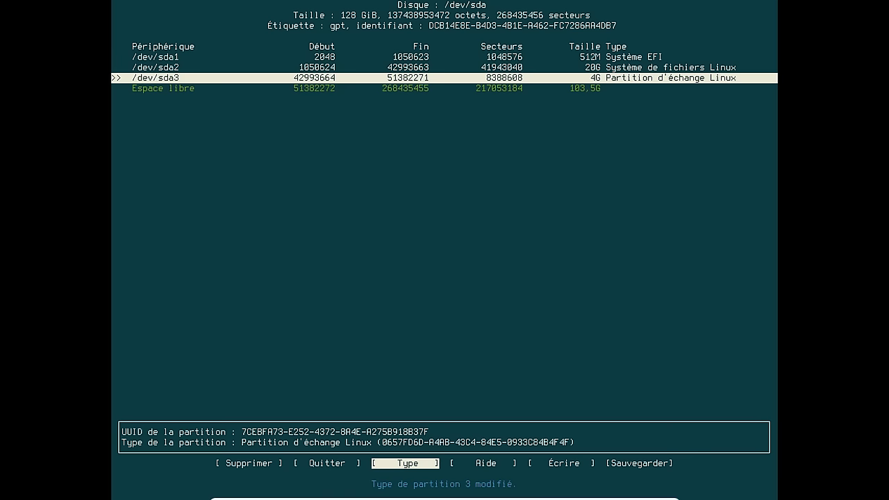
- Create a fourth partition using all the remaining free space, accepting the proposed 103,5G
key("Down")
key("Return")
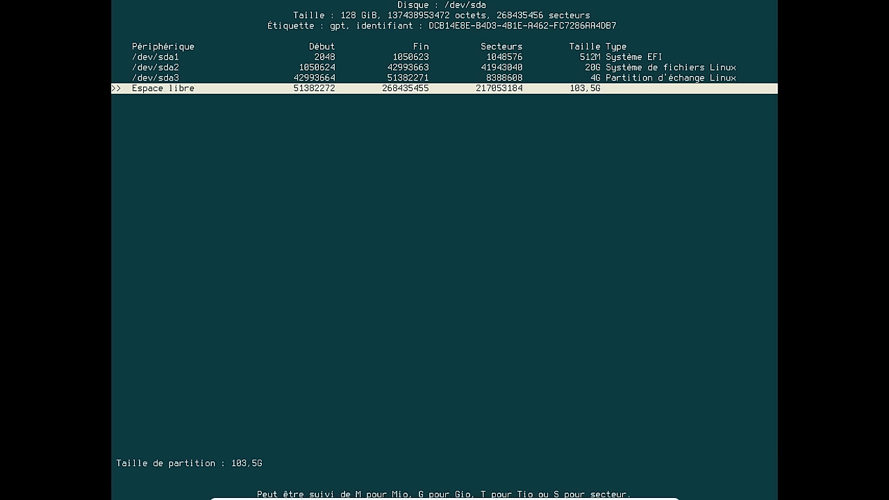
key("Return")
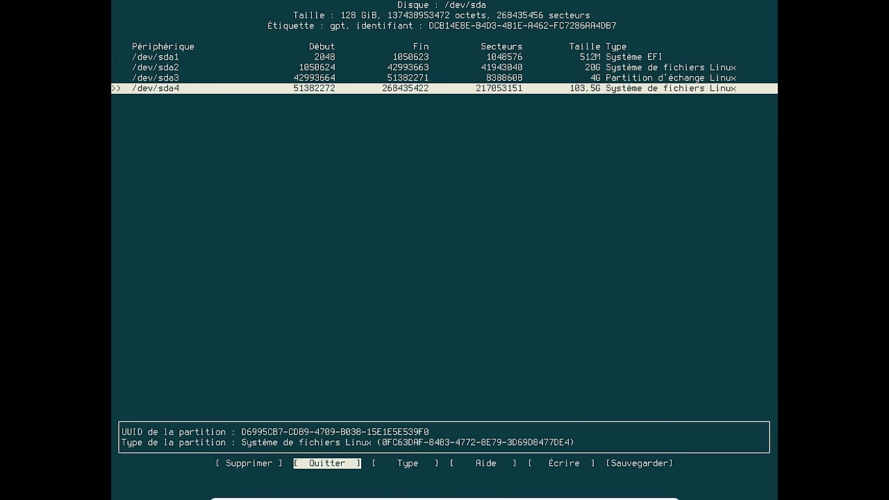
- Write the partition table to the disk, confirming with "oui", and quit the partition editor
key("Right")
key("Right")
key("Right")
key("Return")
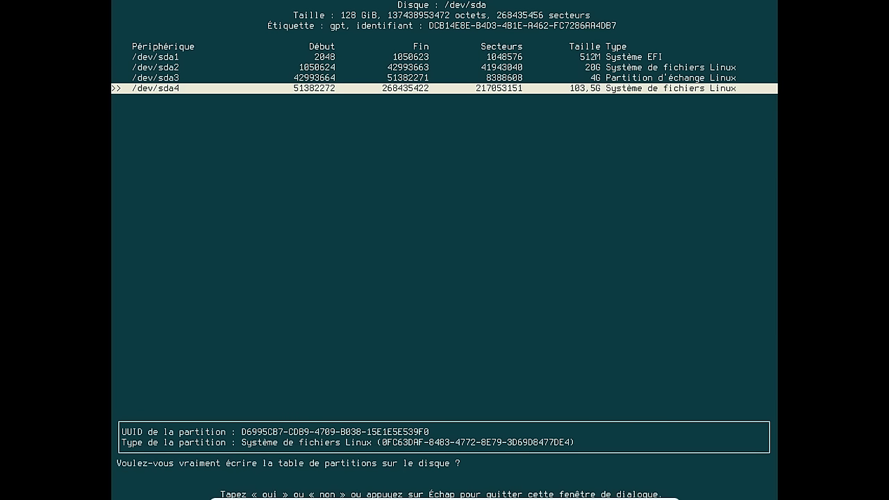
type("oui")
key("Return")
key("Left")
key("Left")
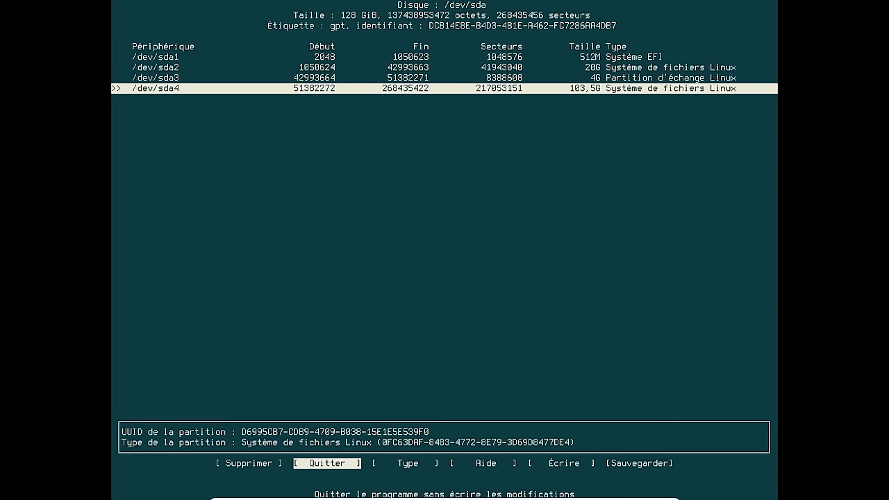
key("Return")
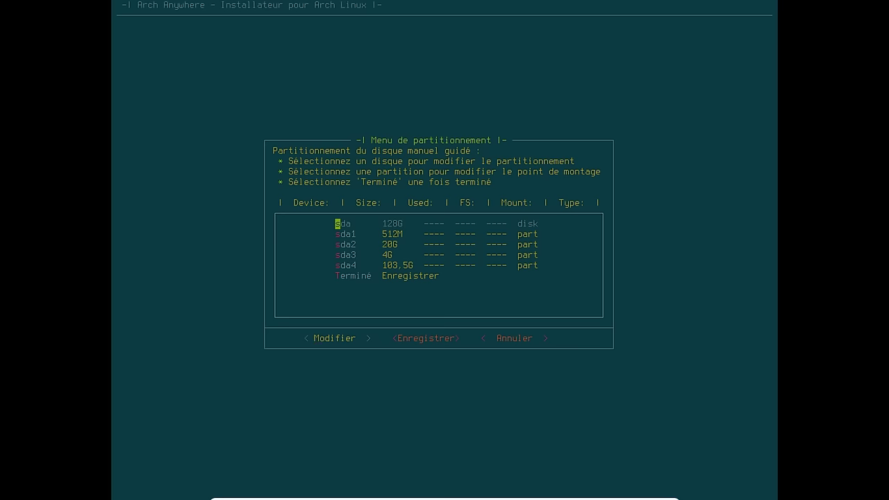
- Create the root mount point "/" on sda2 with the ext4 file system and write the changes to the disk
key("Down")
key("Down")
key("Return")
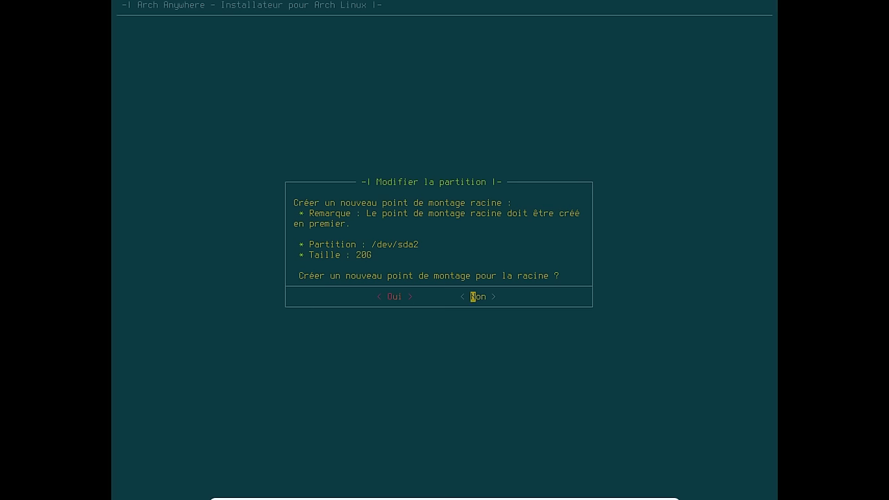
key("Left")
key("Return")
key("Return")
key("Left")
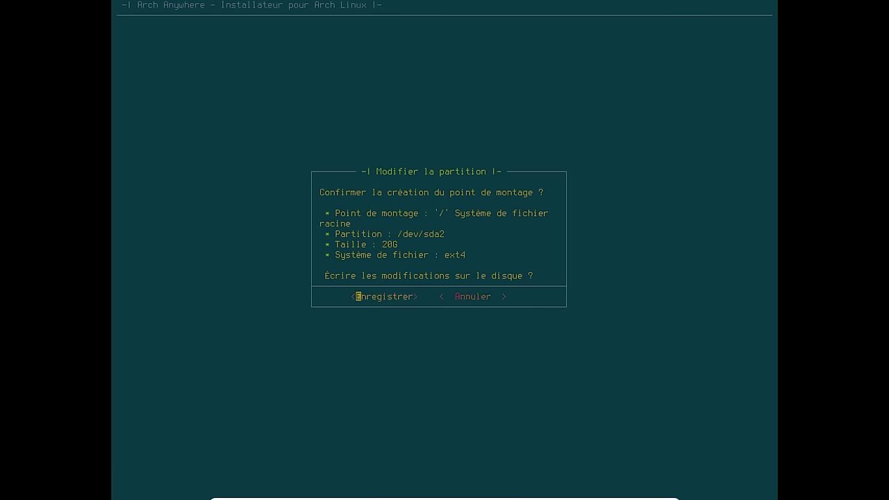
key("Return")
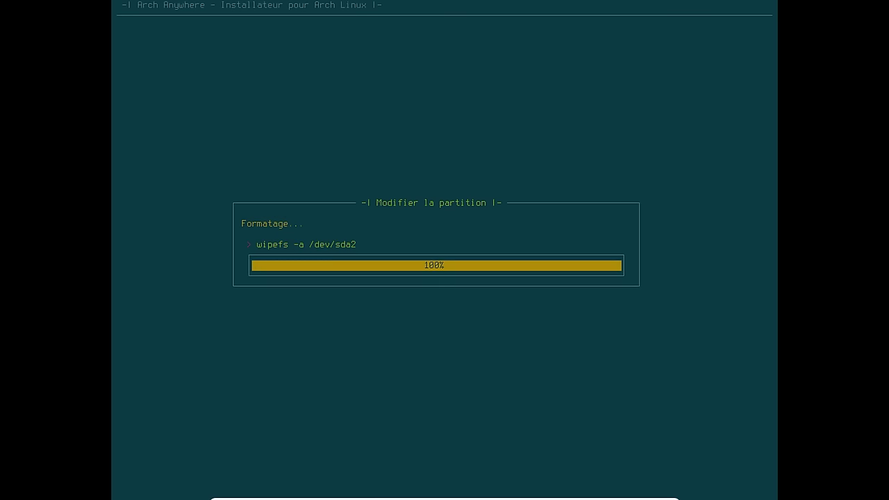